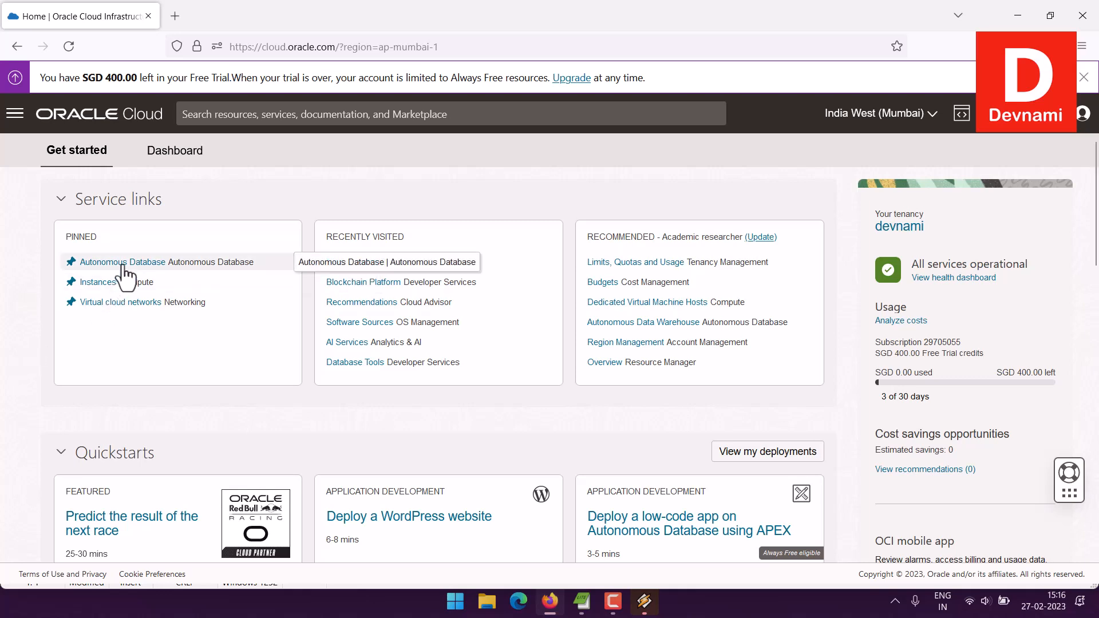
Step: Open the Autonomous Database list from the Oracle Database services
{"action": "left_click", "coordinate": [15, 116]}
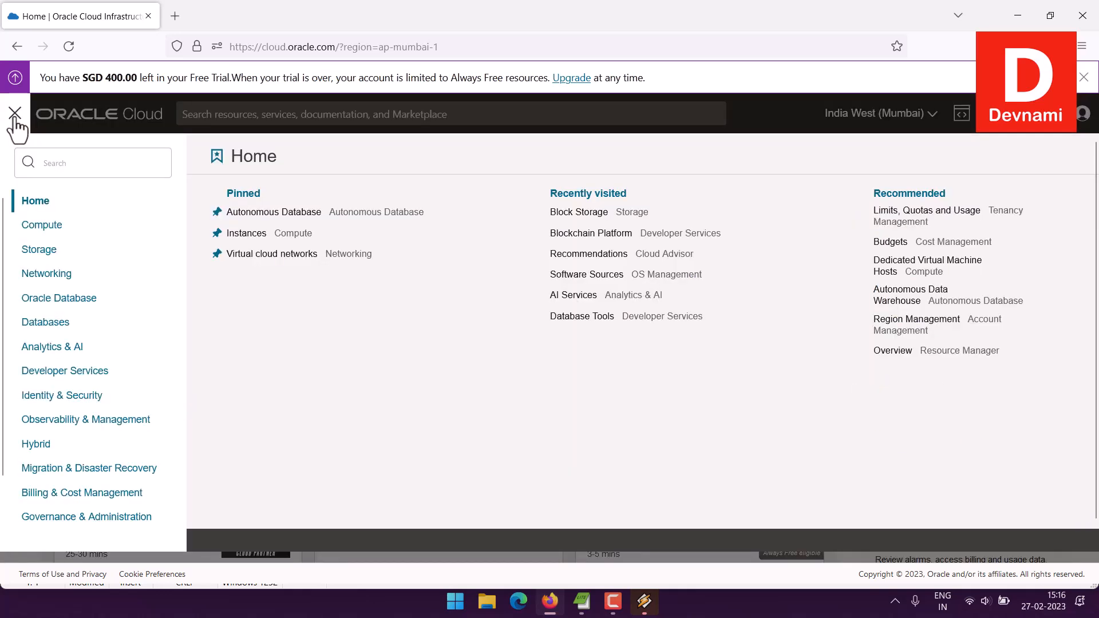
{"action": "left_click", "coordinate": [67, 323]}
{"action": "left_click", "coordinate": [44, 299]}
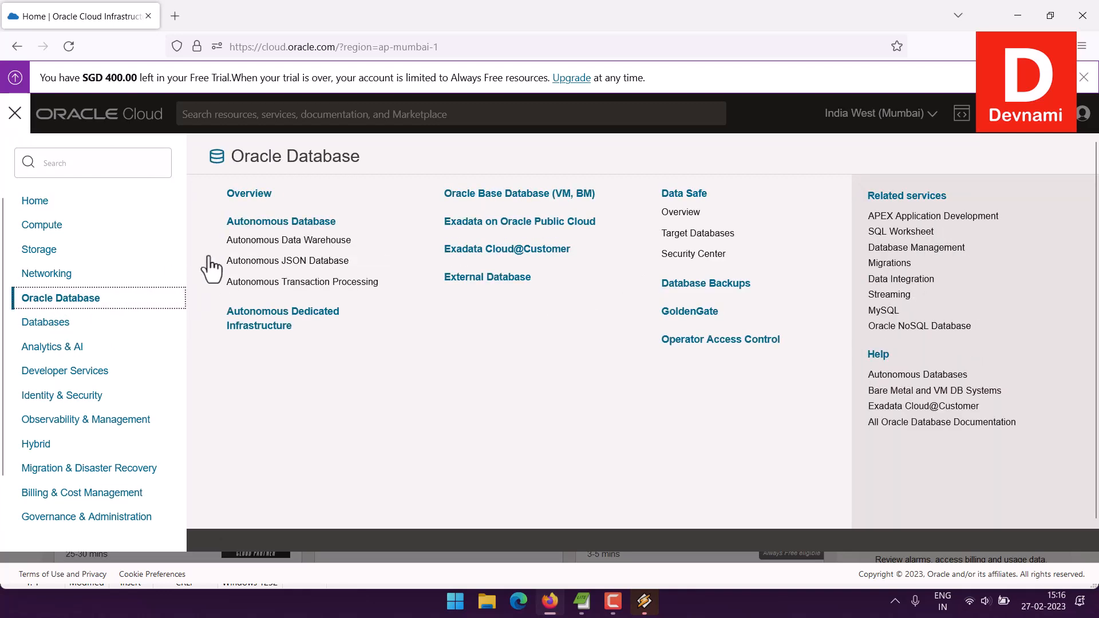
{"action": "left_click", "coordinate": [270, 224]}
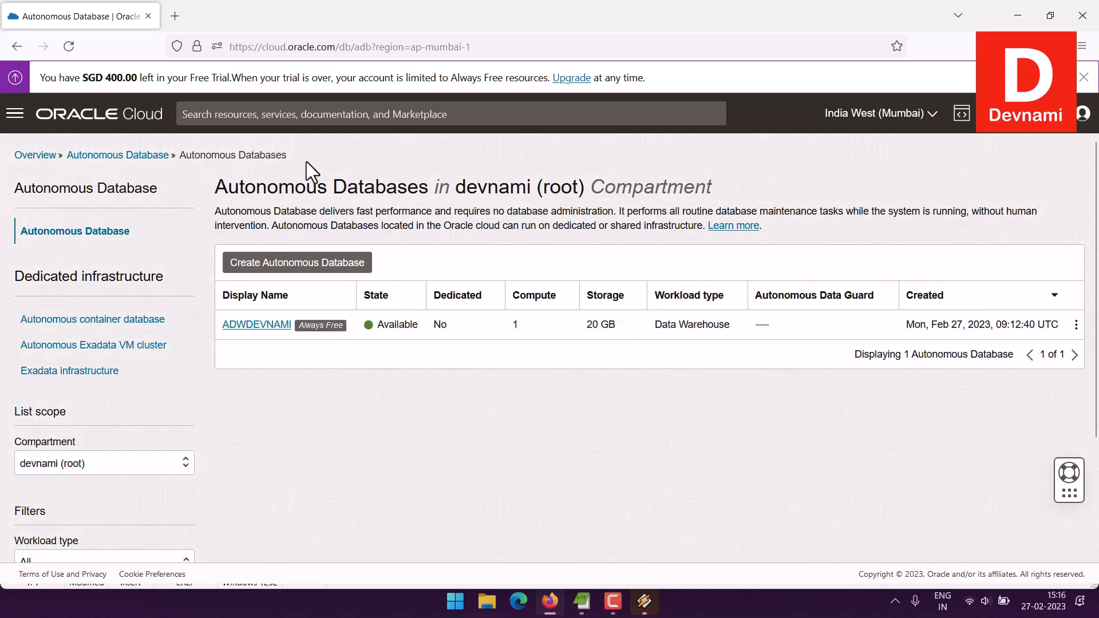
Step: Examine the compartment scope and the workload type and state filters available for the database list
{"action": "scroll", "coordinate": [520, 393], "scroll_direction": "down", "scroll_amount": 3}
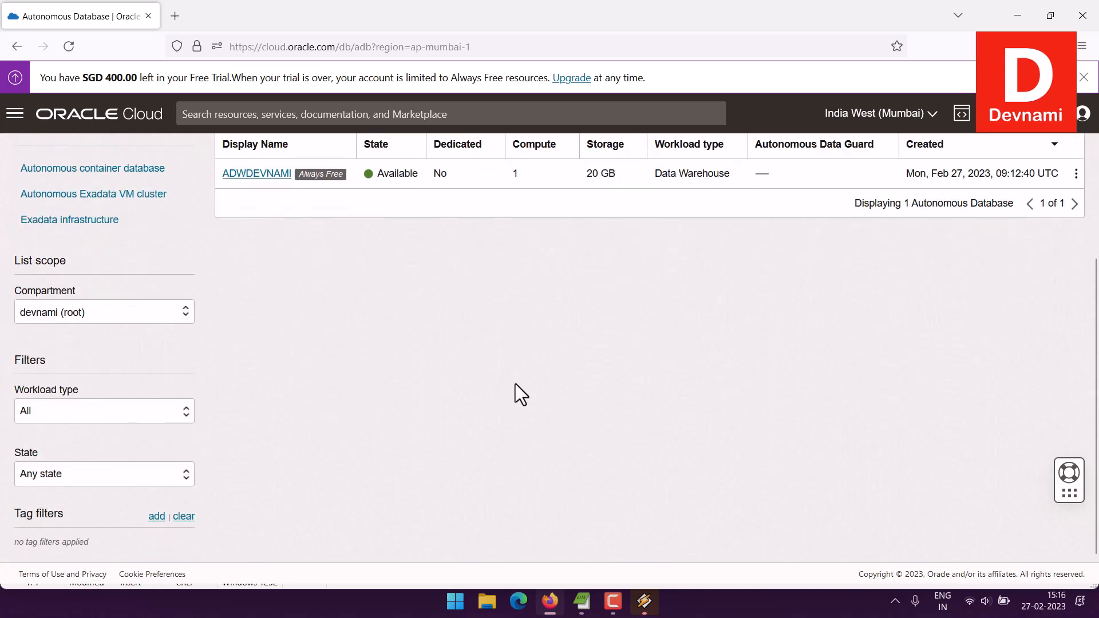
{"action": "left_click", "coordinate": [45, 323]}
{"action": "left_click", "coordinate": [208, 344]}
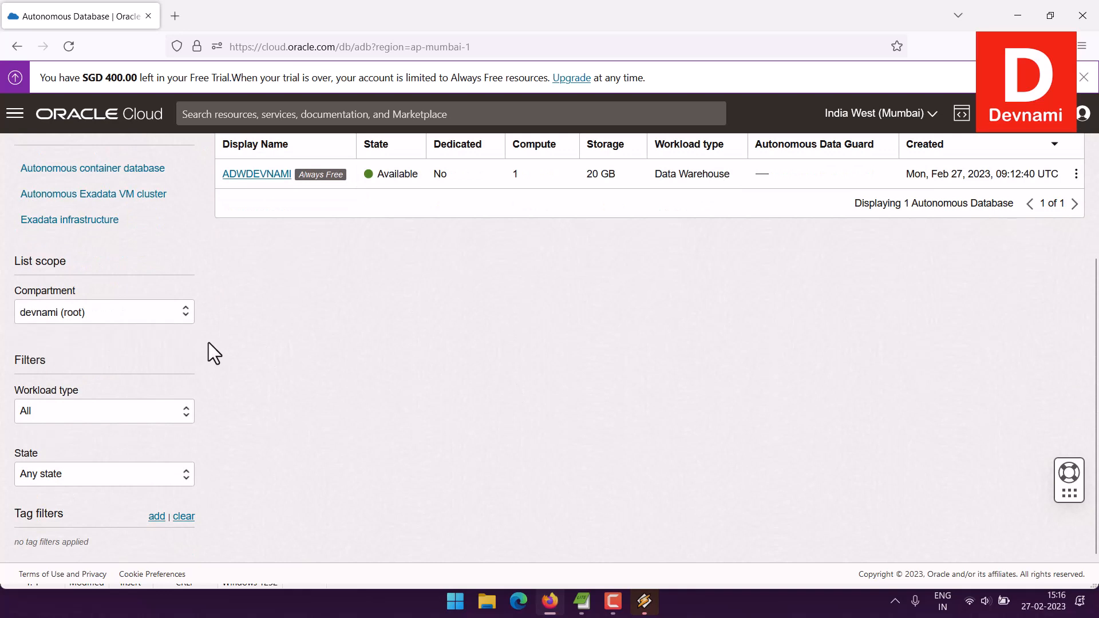
{"action": "left_click", "coordinate": [54, 409]}
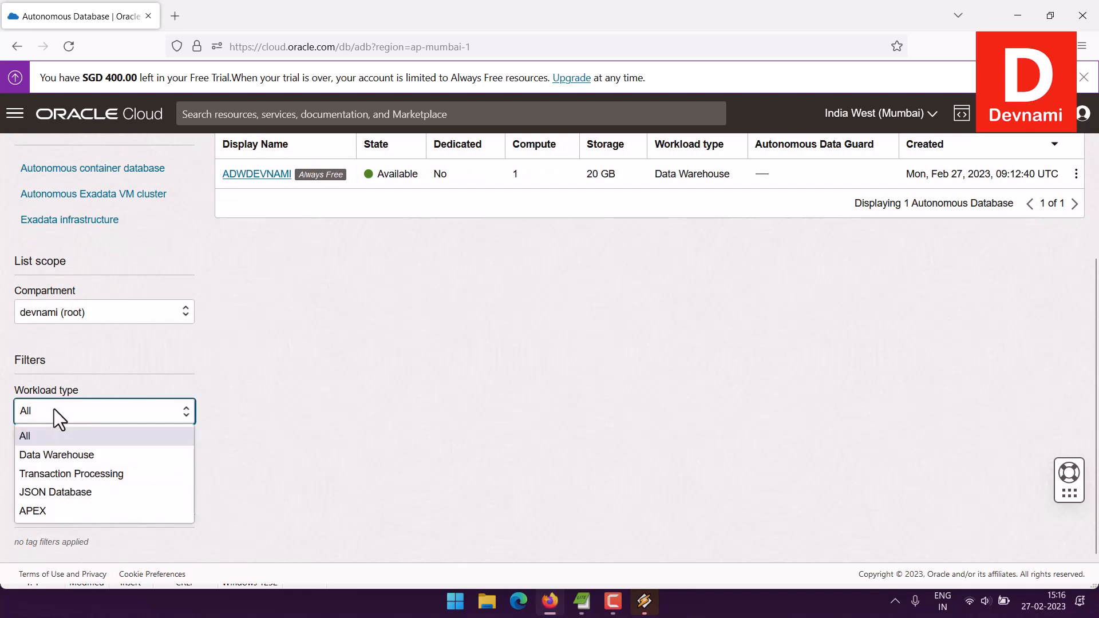
{"action": "left_click", "coordinate": [54, 408]}
{"action": "left_click", "coordinate": [87, 483]}
{"action": "left_click", "coordinate": [88, 482]}
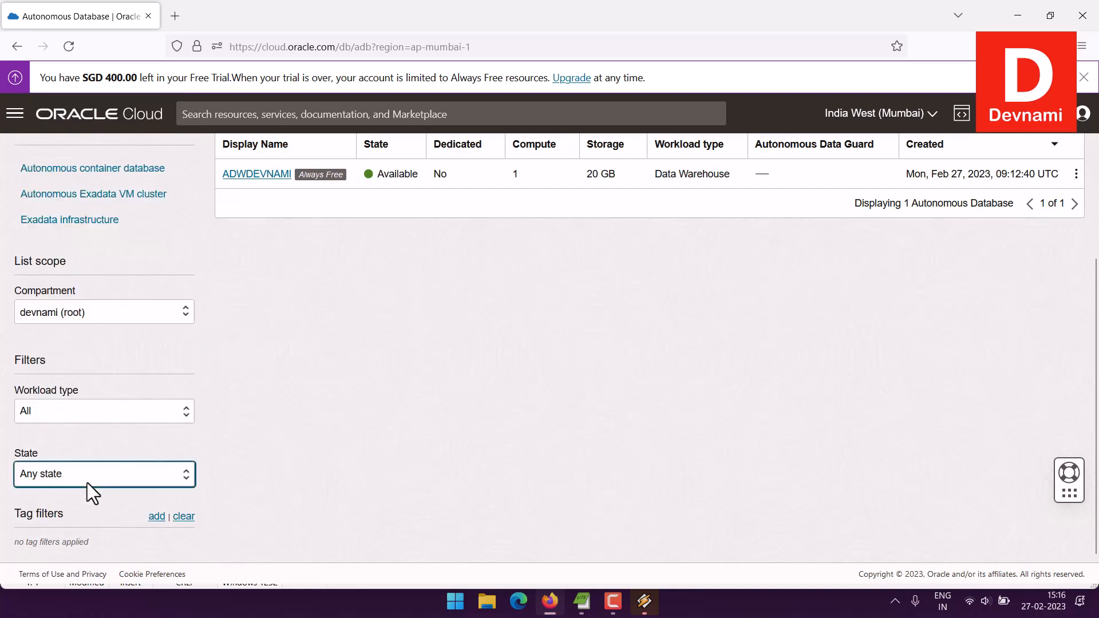
{"action": "left_click", "coordinate": [276, 449]}
{"action": "scroll", "coordinate": [276, 449], "scroll_direction": "up", "scroll_amount": 3}
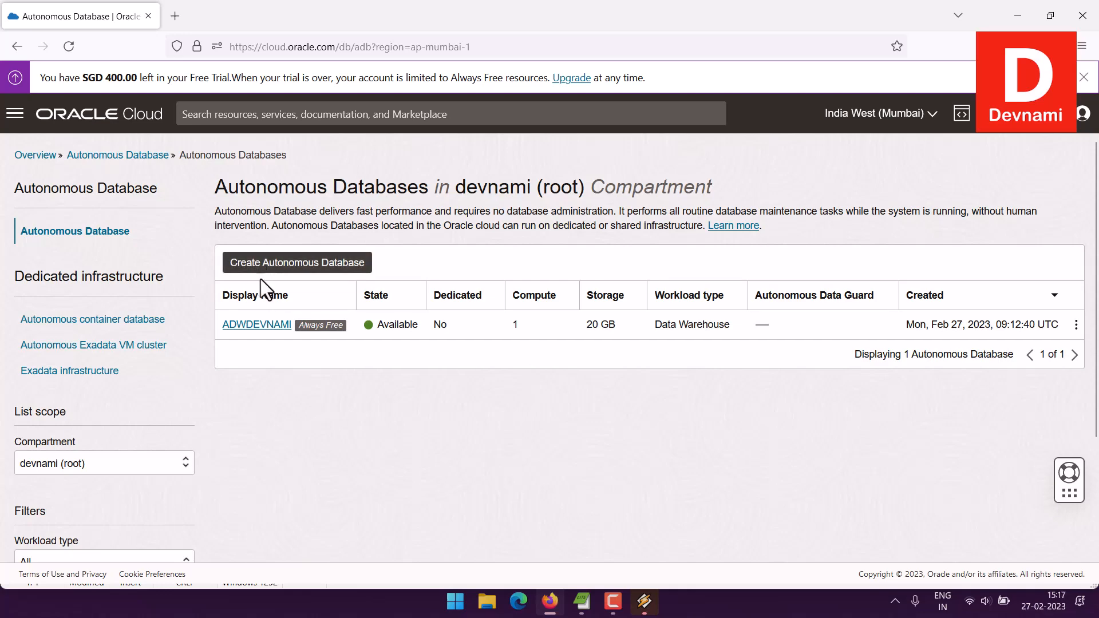
Step: Review the workload, deployment, database version, credential and network access options for creating an Autonomous Database, and cancel the creation
{"action": "left_click", "coordinate": [236, 266]}
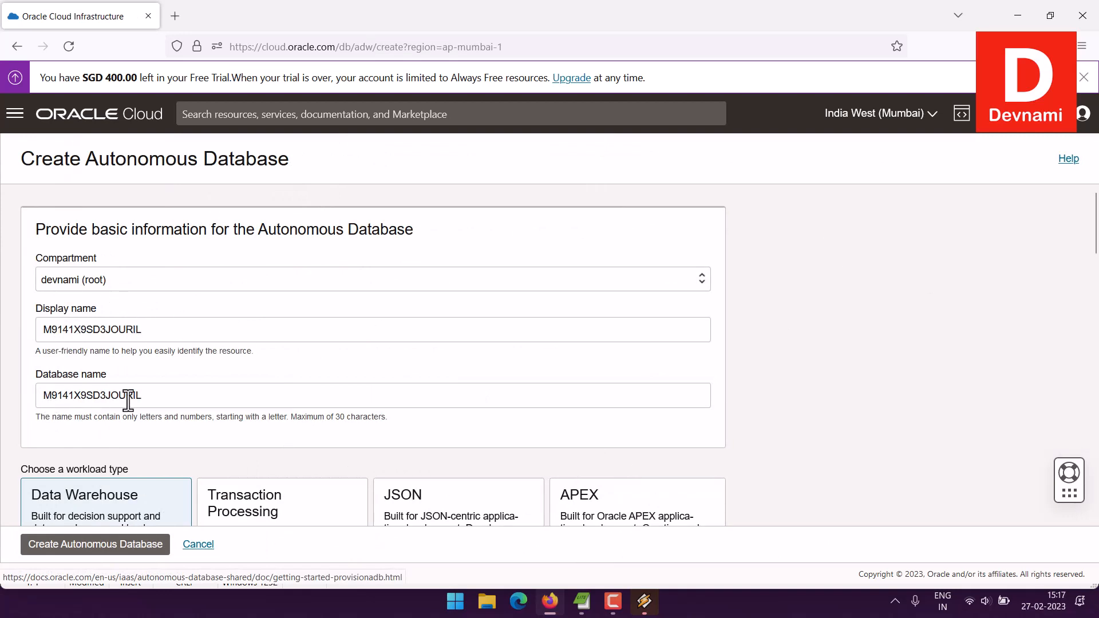
{"action": "scroll", "coordinate": [1005, 293], "scroll_direction": "down", "scroll_amount": 4}
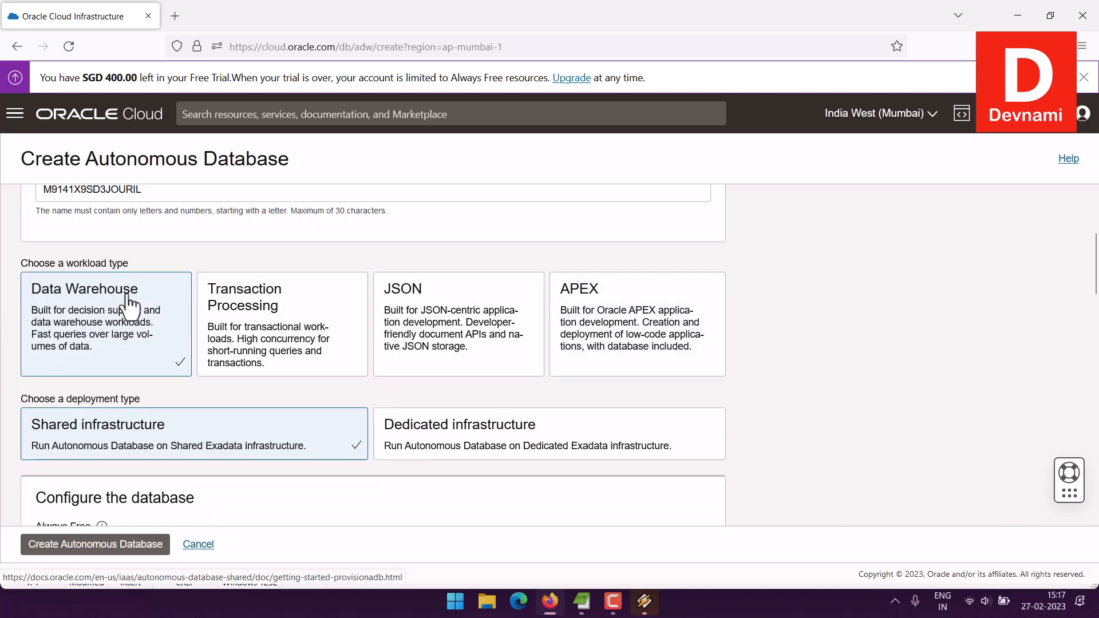
{"action": "scroll", "coordinate": [373, 355], "scroll_direction": "down", "scroll_amount": 3}
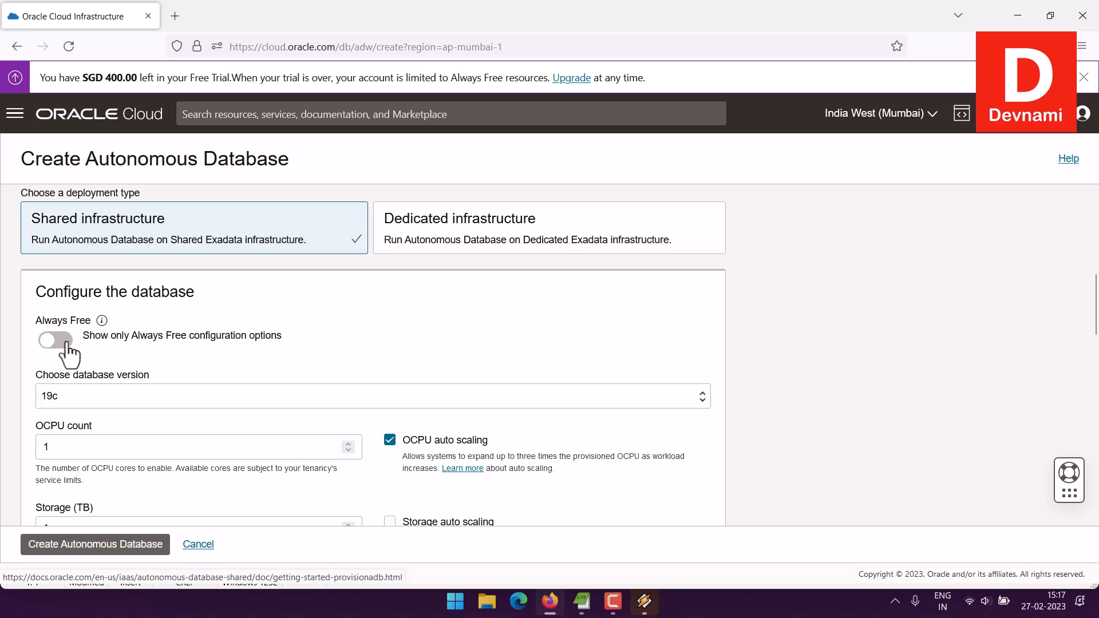
{"action": "scroll", "coordinate": [39, 344], "scroll_direction": "down", "scroll_amount": 2}
{"action": "left_click", "coordinate": [64, 255]}
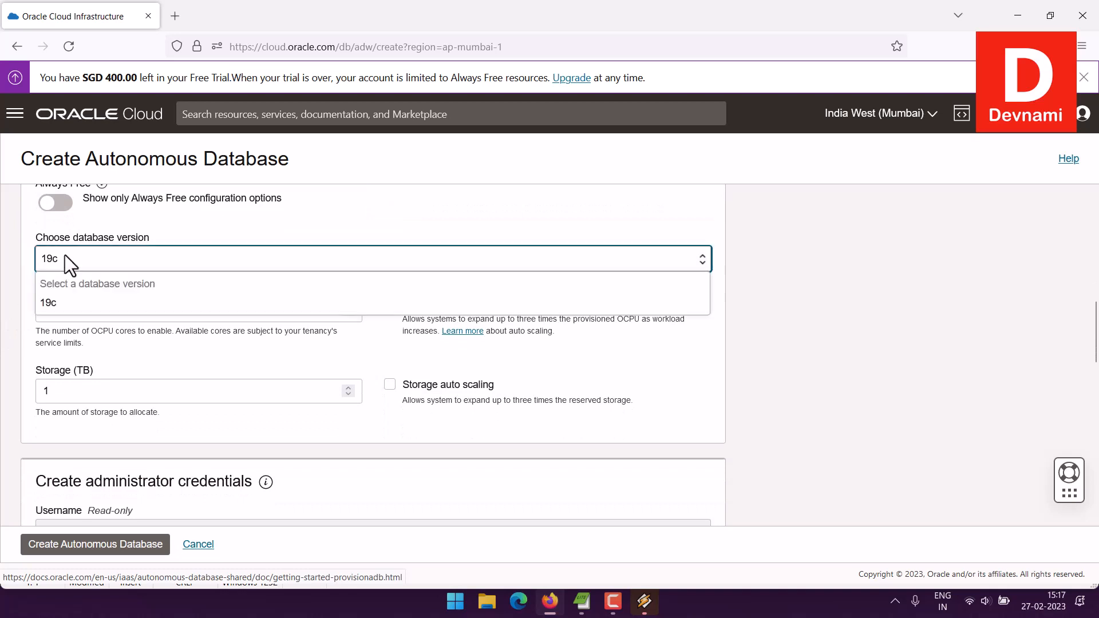
{"action": "left_click", "coordinate": [65, 256]}
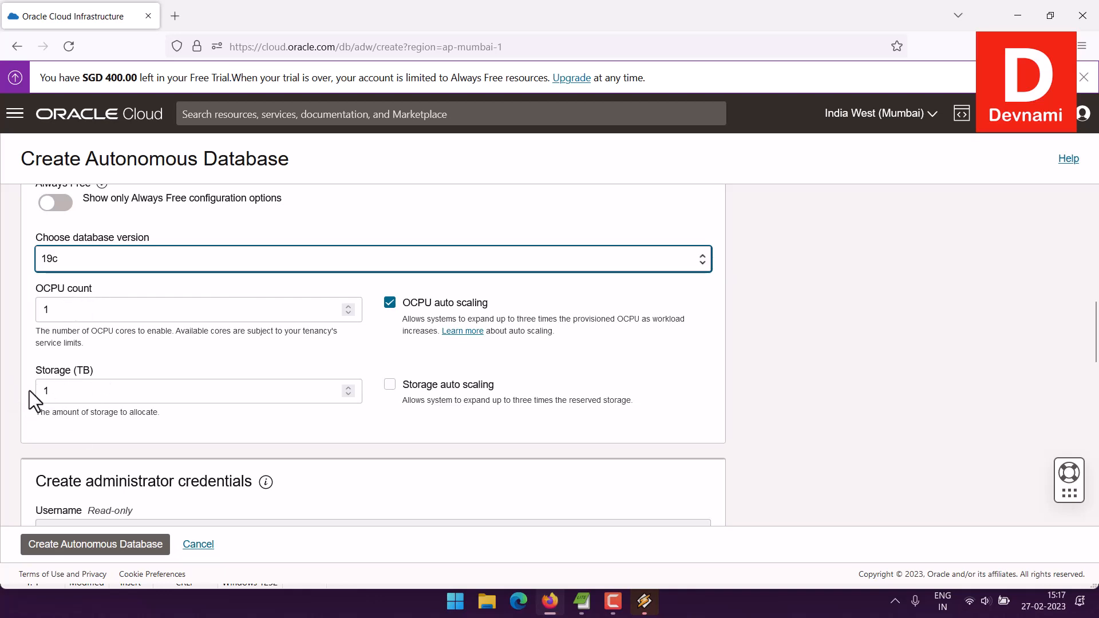
{"action": "scroll", "coordinate": [919, 379], "scroll_direction": "down", "scroll_amount": 4}
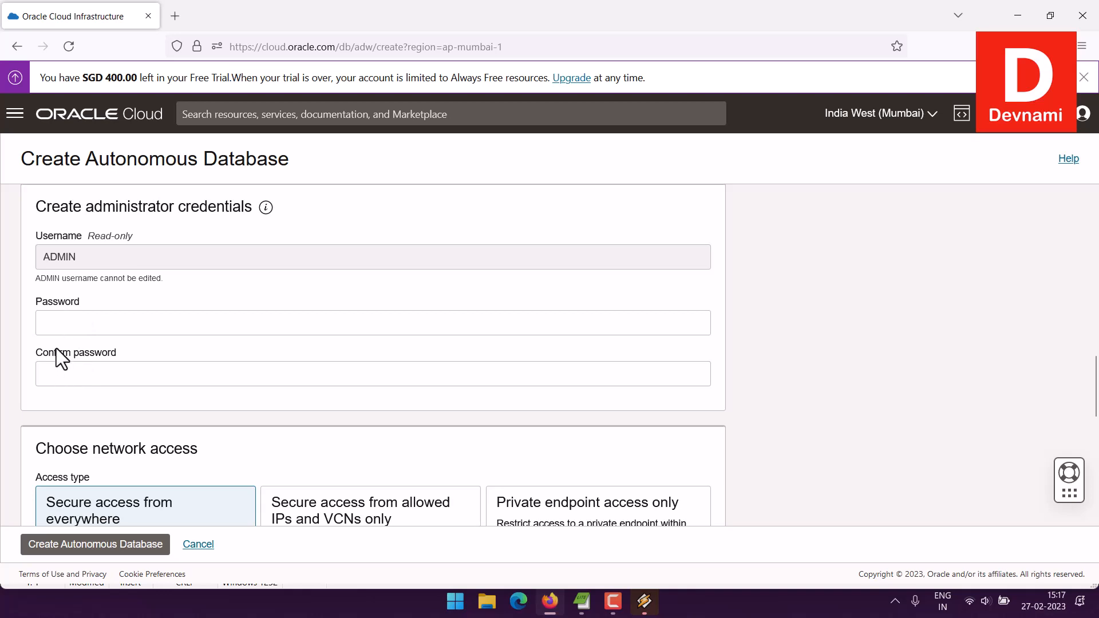
{"action": "scroll", "coordinate": [30, 267], "scroll_direction": "down", "scroll_amount": 3}
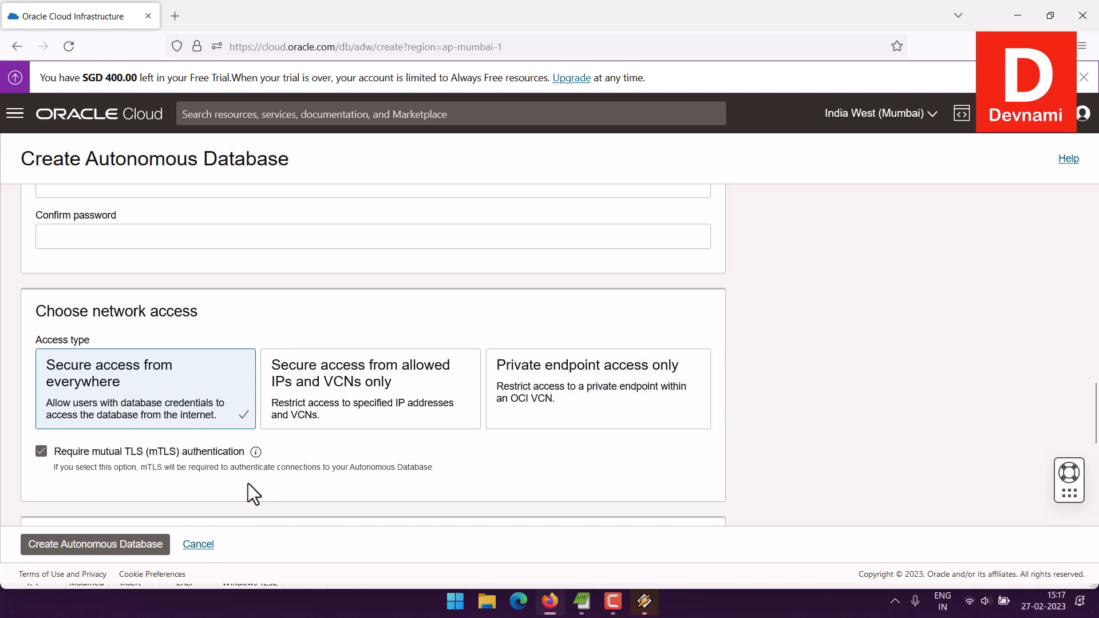
{"action": "left_click", "coordinate": [201, 546]}
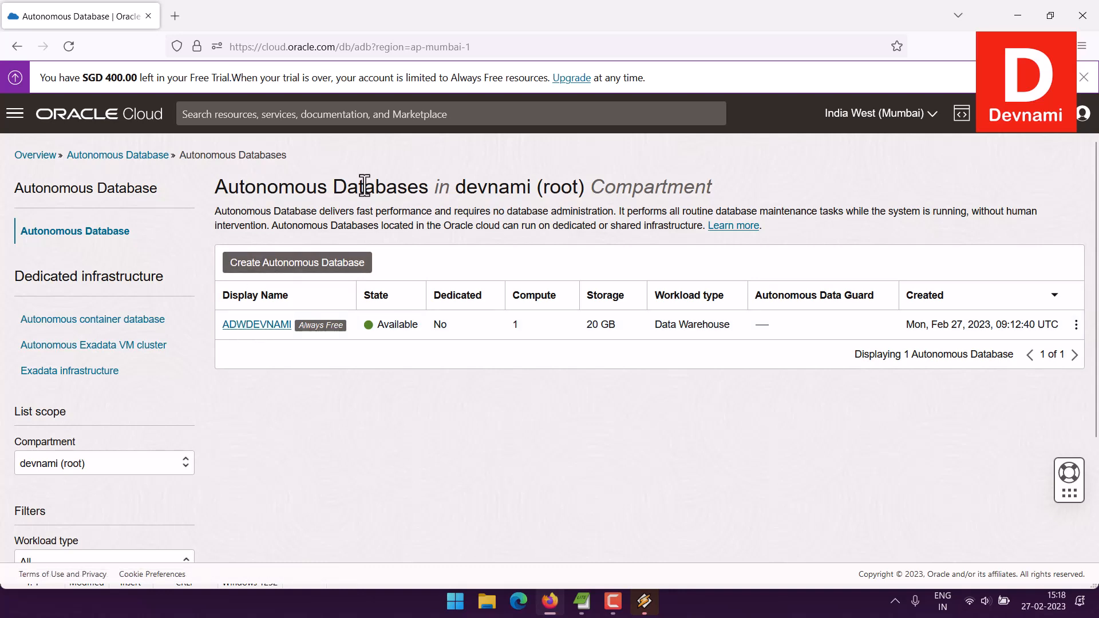
Step: Open the details of the ADWDEVNAMI database, check its availability status and open its database connection settings
{"action": "left_click", "coordinate": [267, 325]}
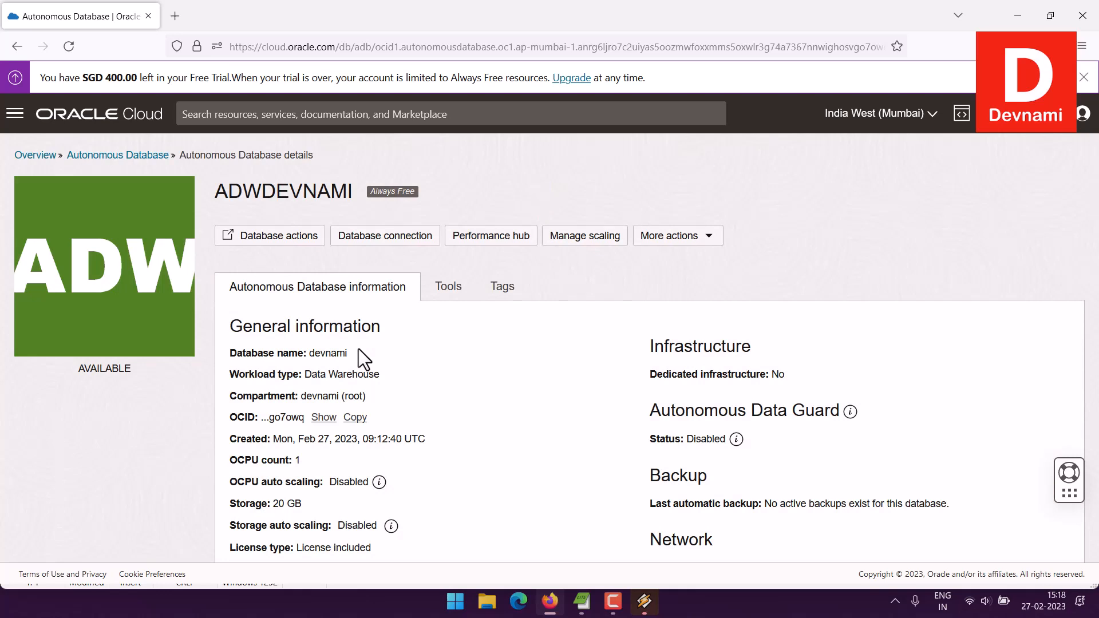
{"action": "left_click_drag", "start_coordinate": [76, 374], "coordinate": [138, 367]}
{"action": "left_click", "coordinate": [139, 367]}
{"action": "left_click_drag", "start_coordinate": [84, 372], "coordinate": [141, 371]}
{"action": "left_click", "coordinate": [149, 371]}
{"action": "left_click", "coordinate": [82, 361]}
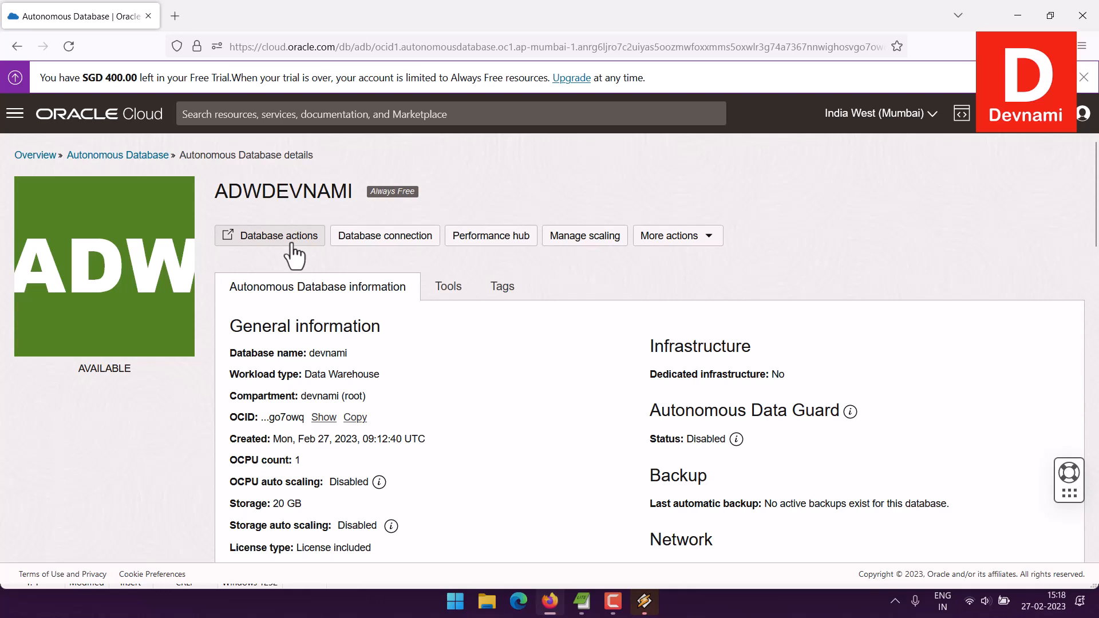
{"action": "left_click", "coordinate": [370, 238]}
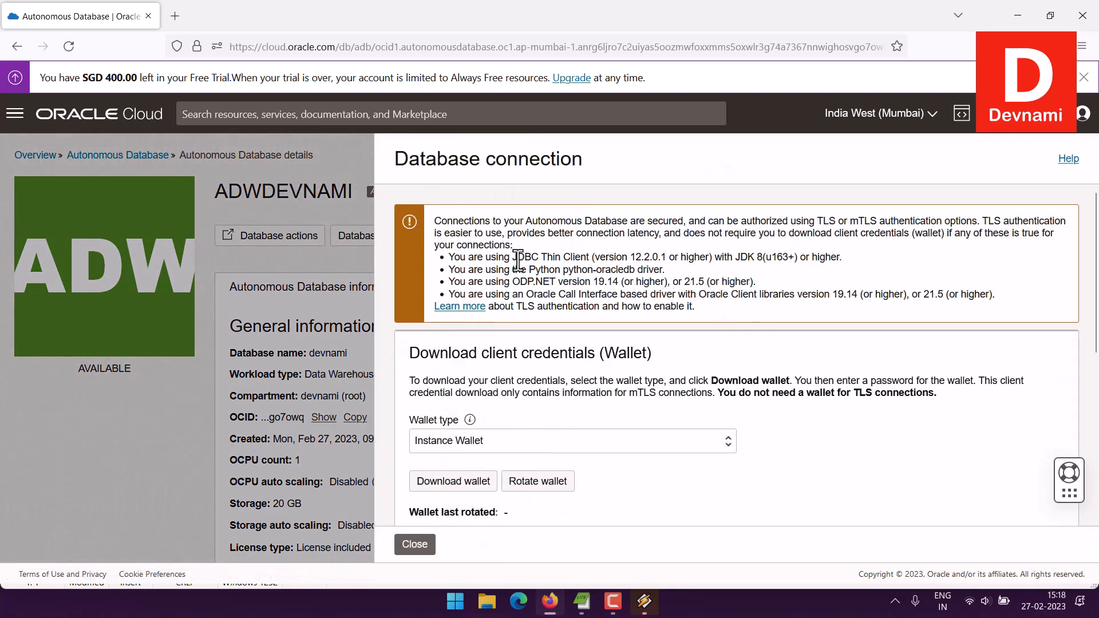
Step: Read which JDBC, Python, ODP.NET and Oracle Call Interface client versions can connect over TLS without a wallet
{"action": "left_click_drag", "start_coordinate": [513, 257], "coordinate": [531, 258]}
{"action": "left_click_drag", "start_coordinate": [648, 285], "coordinate": [710, 311]}
{"action": "left_click", "coordinate": [708, 308]}
{"action": "left_click_drag", "start_coordinate": [491, 258], "coordinate": [643, 261]}
{"action": "left_click", "coordinate": [578, 258]}
{"action": "left_click", "coordinate": [657, 275]}
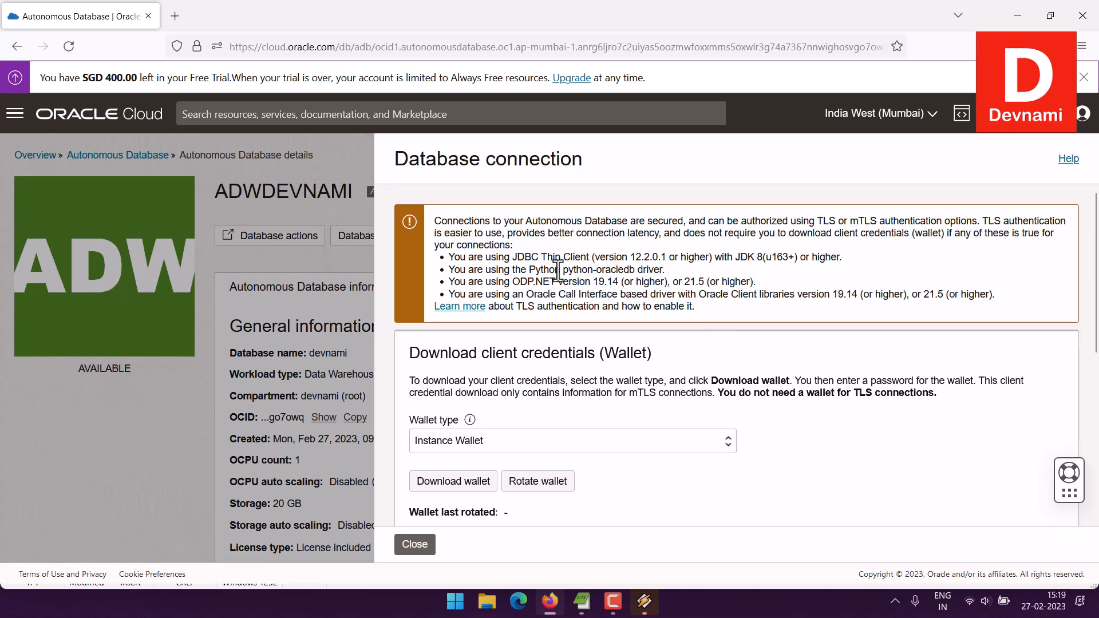
{"action": "left_click_drag", "start_coordinate": [558, 270], "coordinate": [678, 272]}
{"action": "left_click", "coordinate": [678, 273]}
{"action": "left_click_drag", "start_coordinate": [533, 281], "coordinate": [710, 312]}
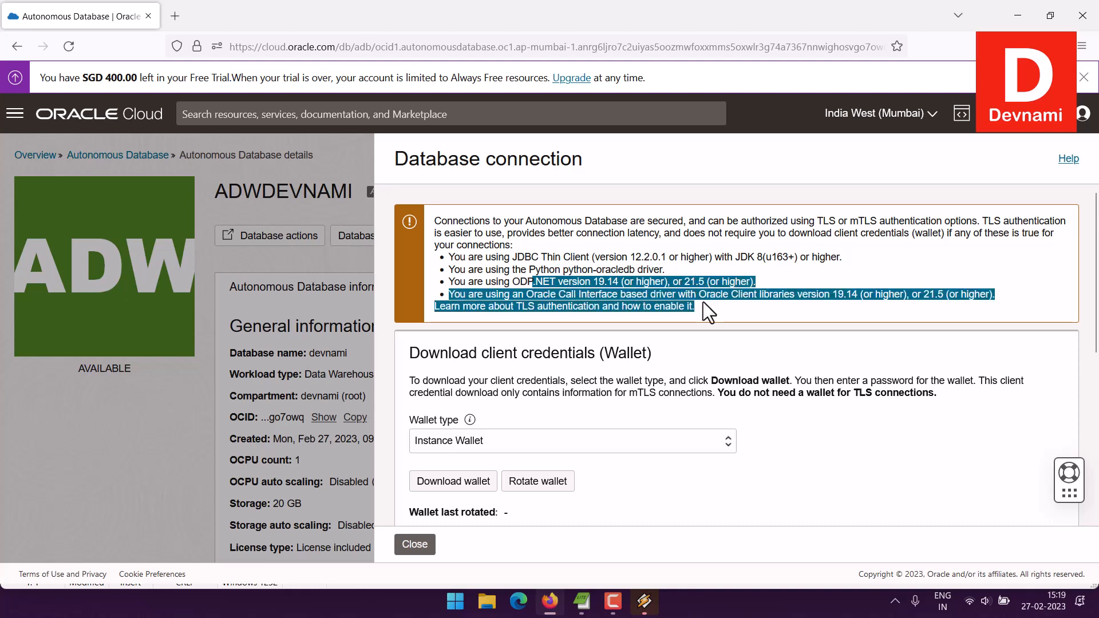
{"action": "left_click", "coordinate": [710, 312]}
{"action": "left_click_drag", "start_coordinate": [557, 294], "coordinate": [724, 319]}
{"action": "left_click", "coordinate": [723, 319]}
{"action": "left_click_drag", "start_coordinate": [600, 295], "coordinate": [720, 310]}
{"action": "left_click", "coordinate": [720, 309]}
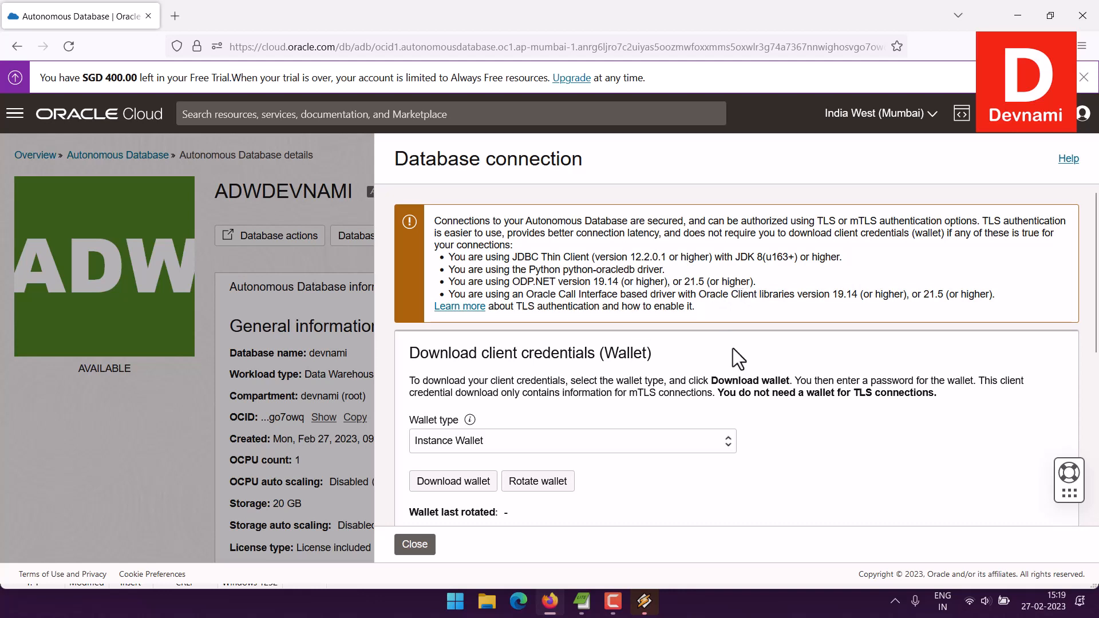
Step: Examine the client credentials (wallet) download section and the connection strings of the database
{"action": "scroll", "coordinate": [732, 349], "scroll_direction": "down", "scroll_amount": 2}
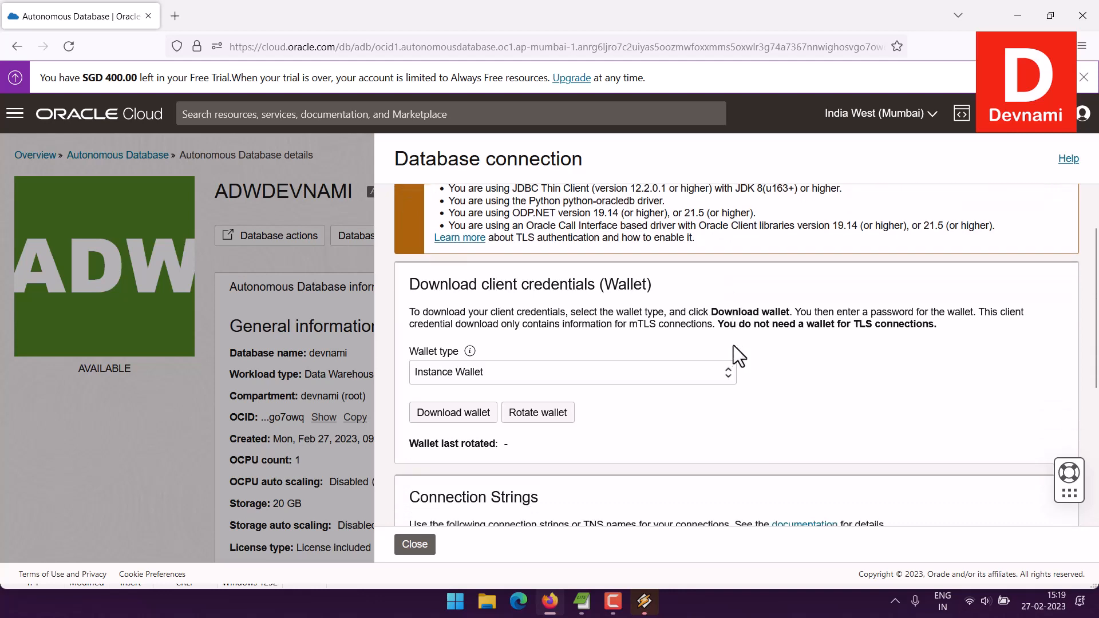
{"action": "scroll", "coordinate": [733, 345], "scroll_direction": "up", "scroll_amount": 2}
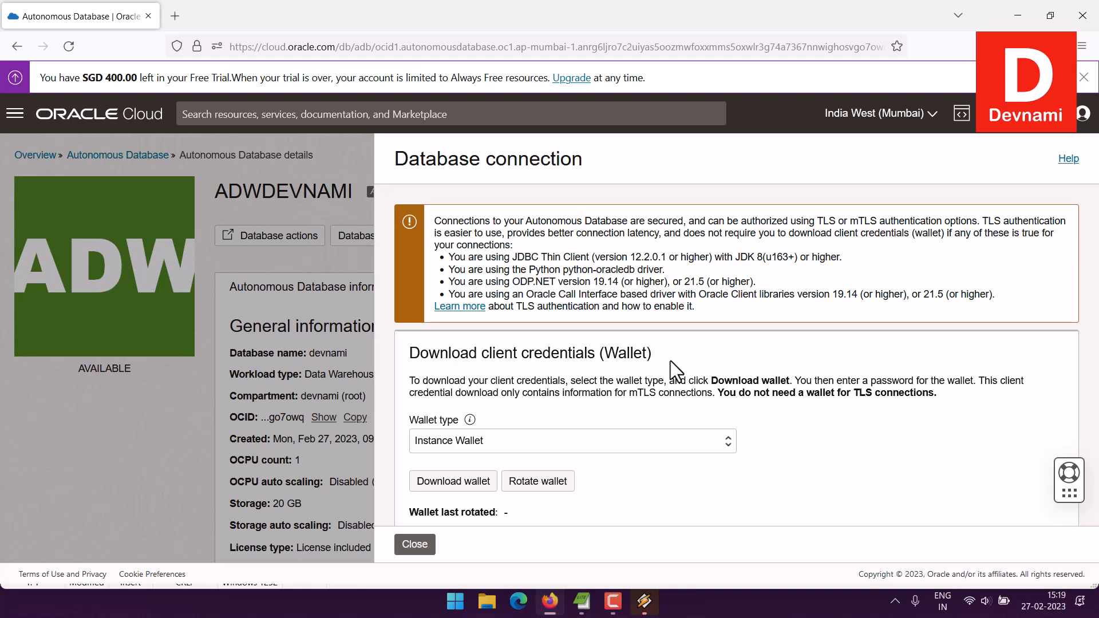
{"action": "scroll", "coordinate": [851, 352], "scroll_direction": "down", "scroll_amount": 2}
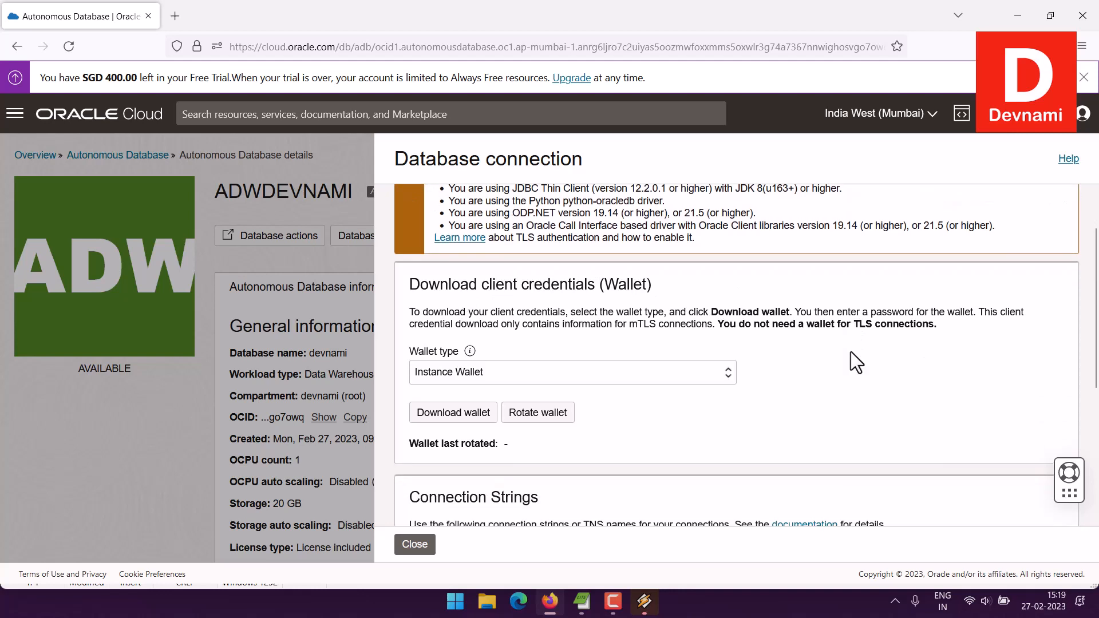
{"action": "scroll", "coordinate": [709, 323], "scroll_direction": "down", "scroll_amount": 4}
{"action": "scroll", "coordinate": [713, 330], "scroll_direction": "up", "scroll_amount": 2}
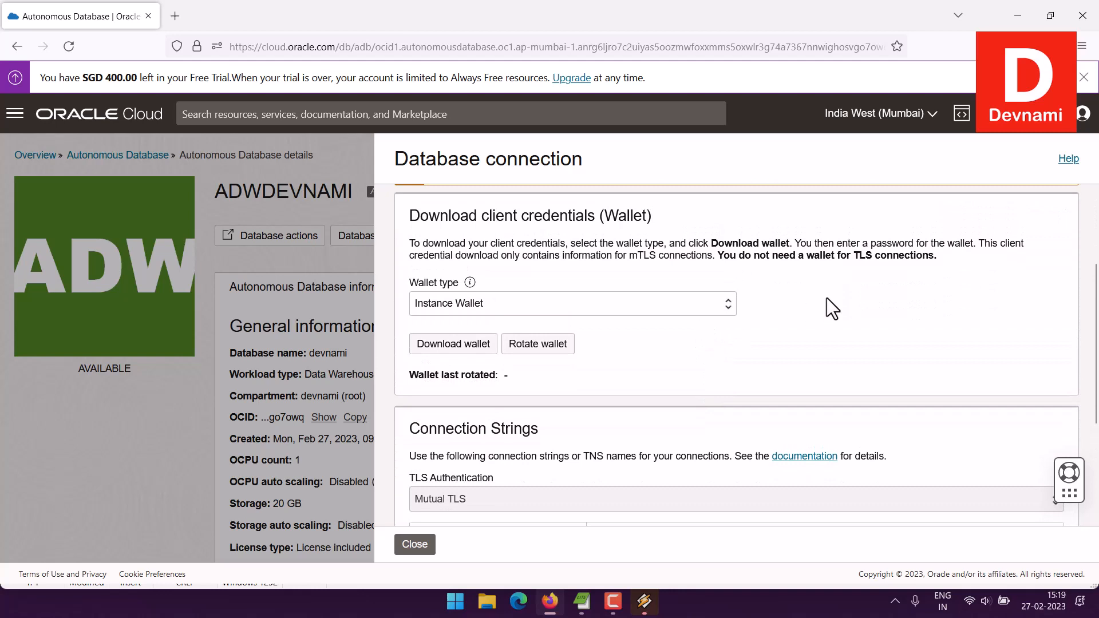
{"action": "left_click_drag", "start_coordinate": [421, 217], "coordinate": [661, 213]}
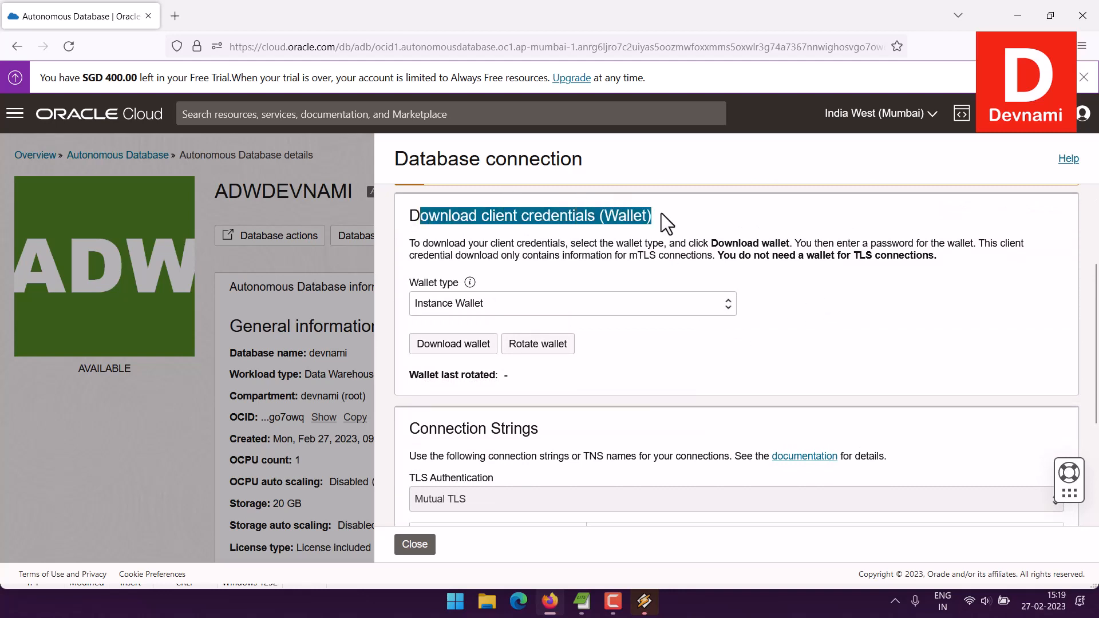
{"action": "left_click", "coordinate": [664, 213]}
{"action": "scroll", "coordinate": [758, 222], "scroll_direction": "down", "scroll_amount": 4}
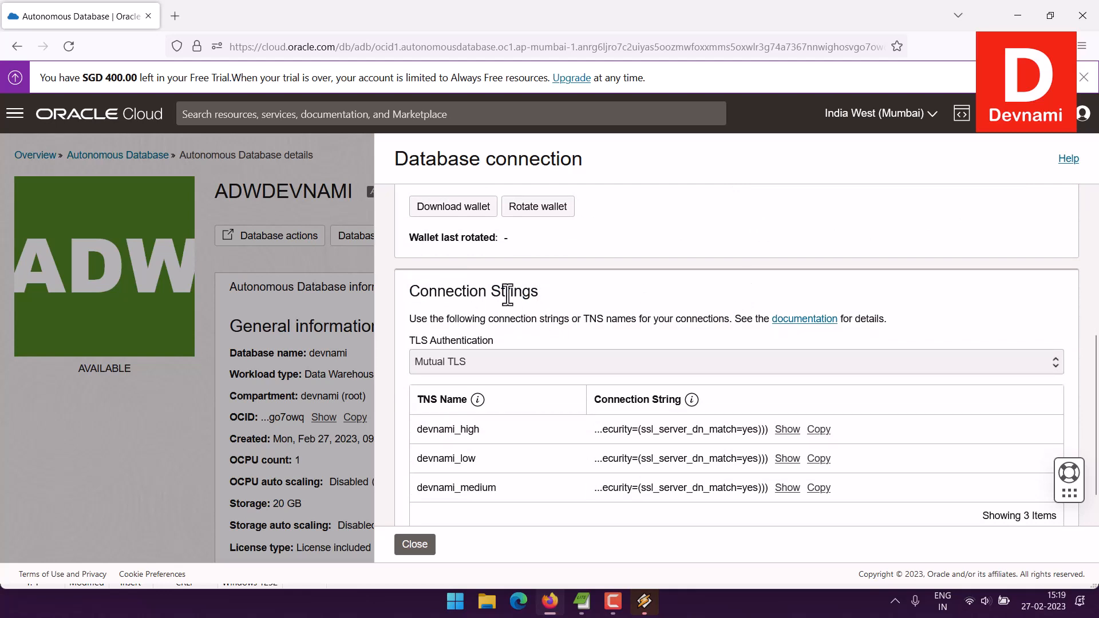
{"action": "scroll", "coordinate": [519, 281], "scroll_direction": "up", "scroll_amount": 1}
{"action": "scroll", "coordinate": [520, 280], "scroll_direction": "up", "scroll_amount": 1}
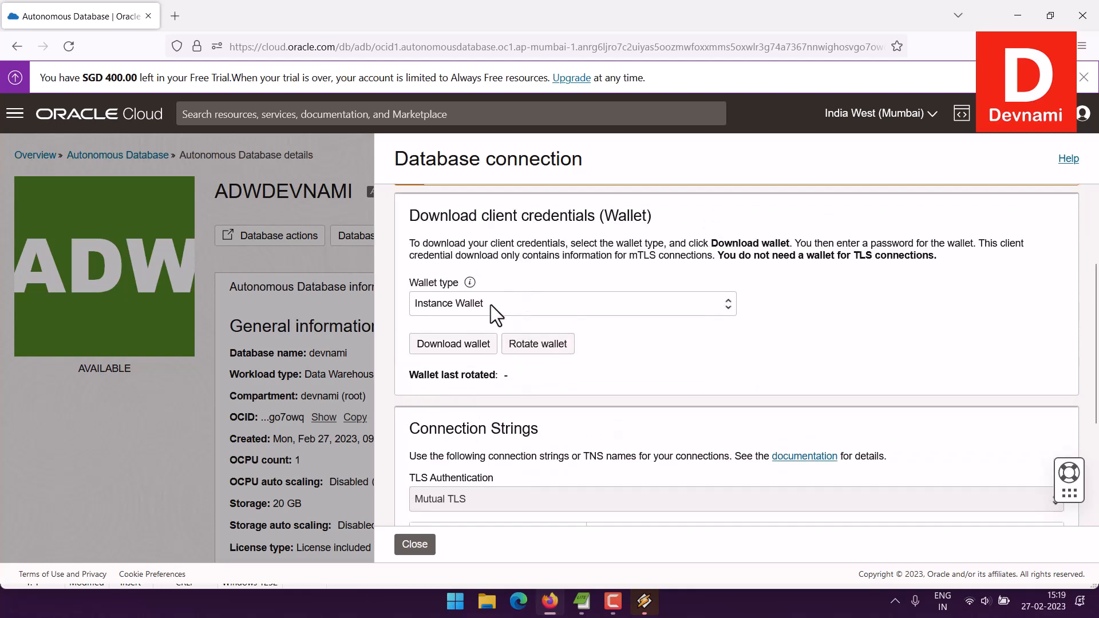
Step: Inspect the available wallet types and set the wallet type to Regional Wallet
{"action": "left_click", "coordinate": [441, 307]}
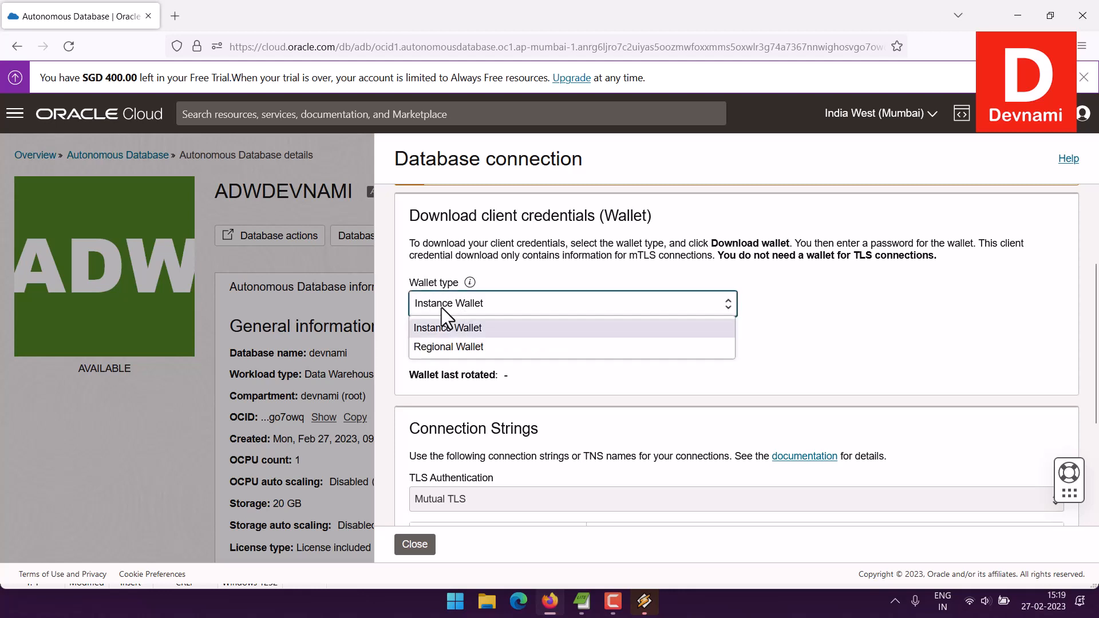
{"action": "left_click", "coordinate": [449, 308]}
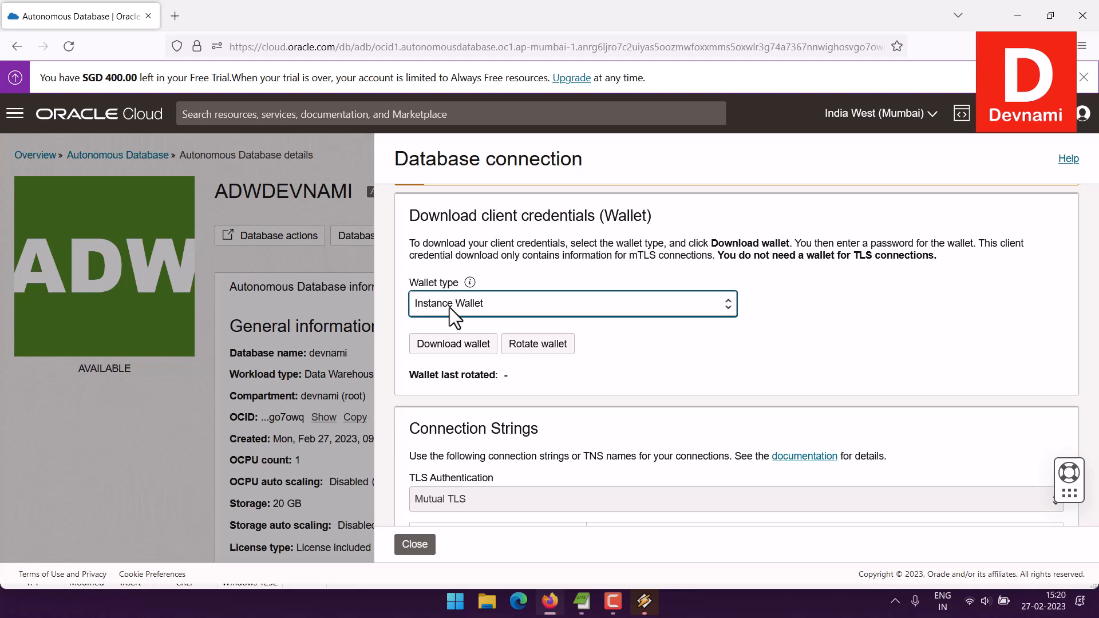
{"action": "left_click", "coordinate": [449, 307]}
{"action": "left_click", "coordinate": [458, 345]}
{"action": "left_click", "coordinate": [457, 308]}
{"action": "key", "text": "Escape"}
{"action": "left_click", "coordinate": [791, 299]}
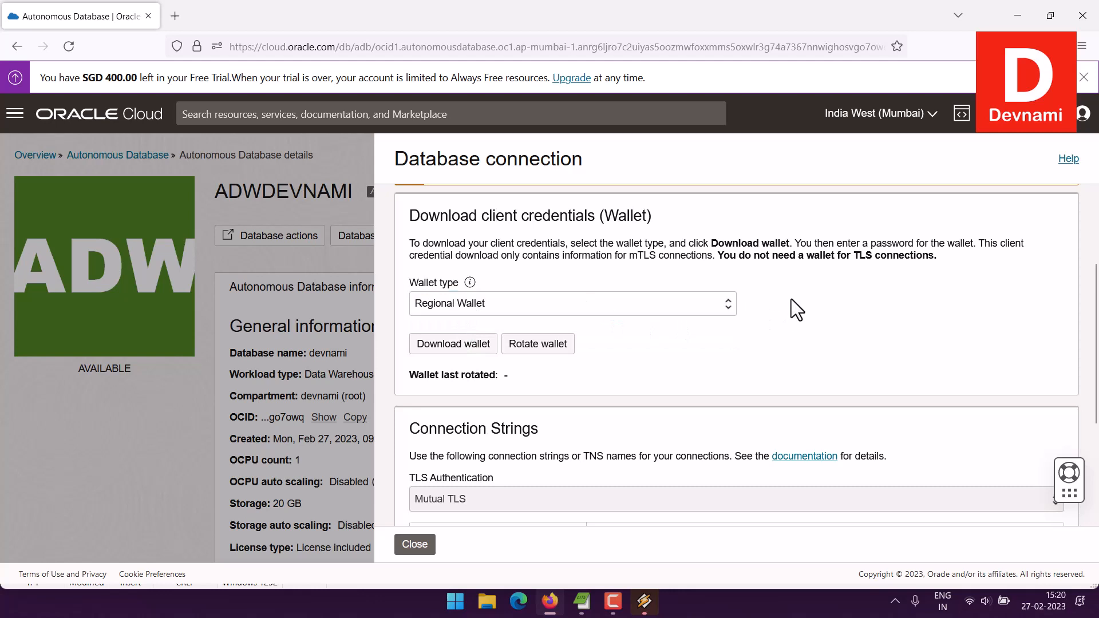
Step: Set the wallet type back to Instance Wallet
{"action": "left_click", "coordinate": [455, 308]}
{"action": "left_click", "coordinate": [455, 324]}
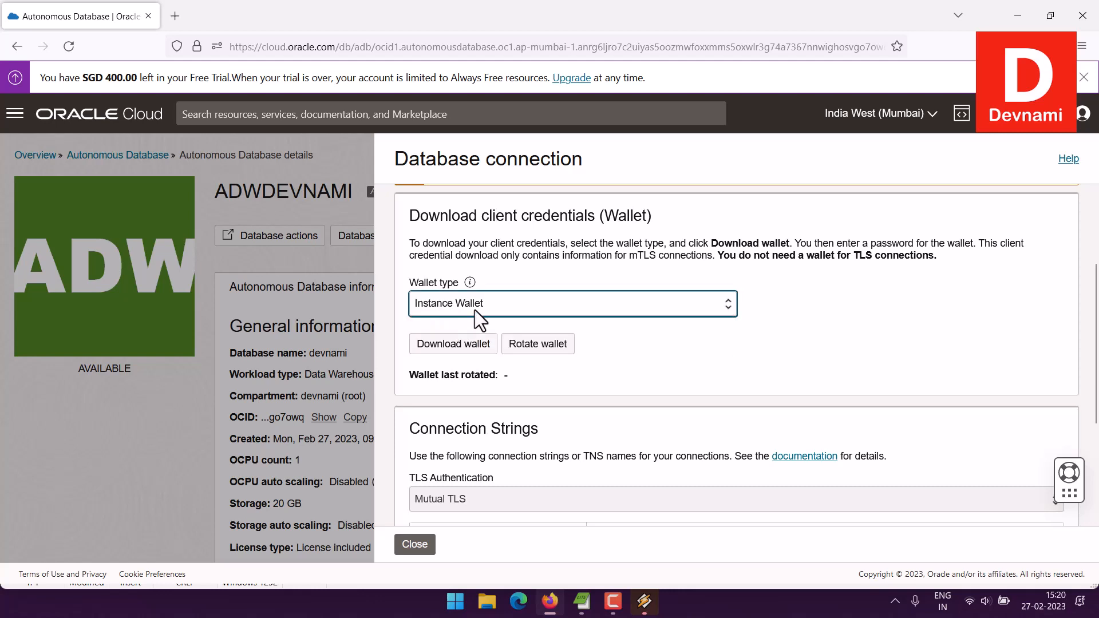
{"action": "left_click", "coordinate": [514, 271]}
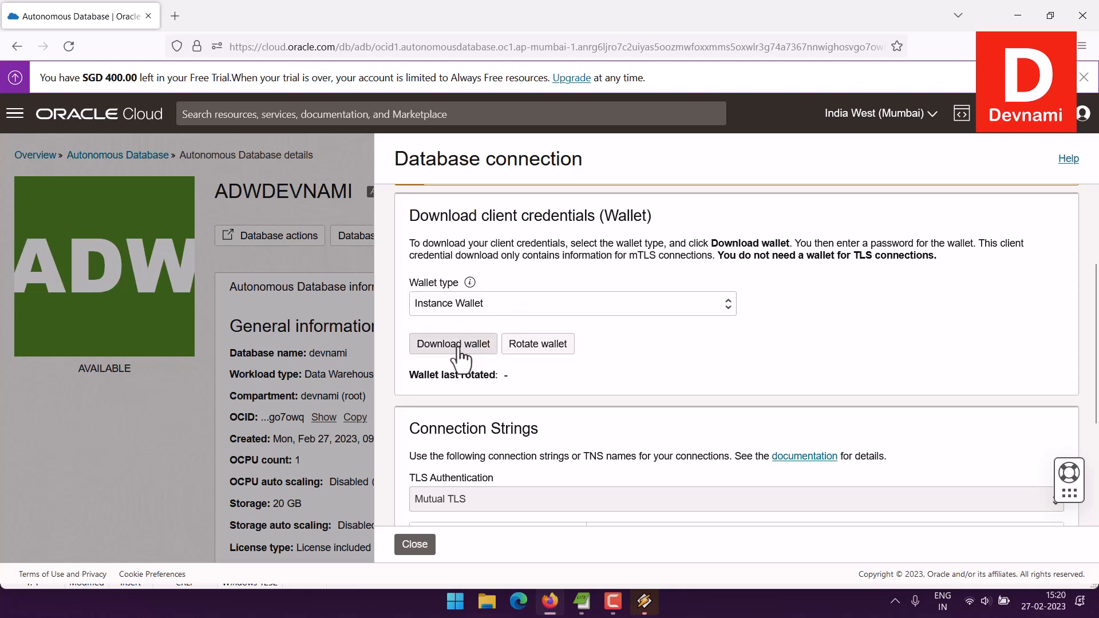
Step: Examine the Connection Strings section with its TNS names, then return to the wallet download section
{"action": "scroll", "coordinate": [749, 359], "scroll_direction": "down", "scroll_amount": 2}
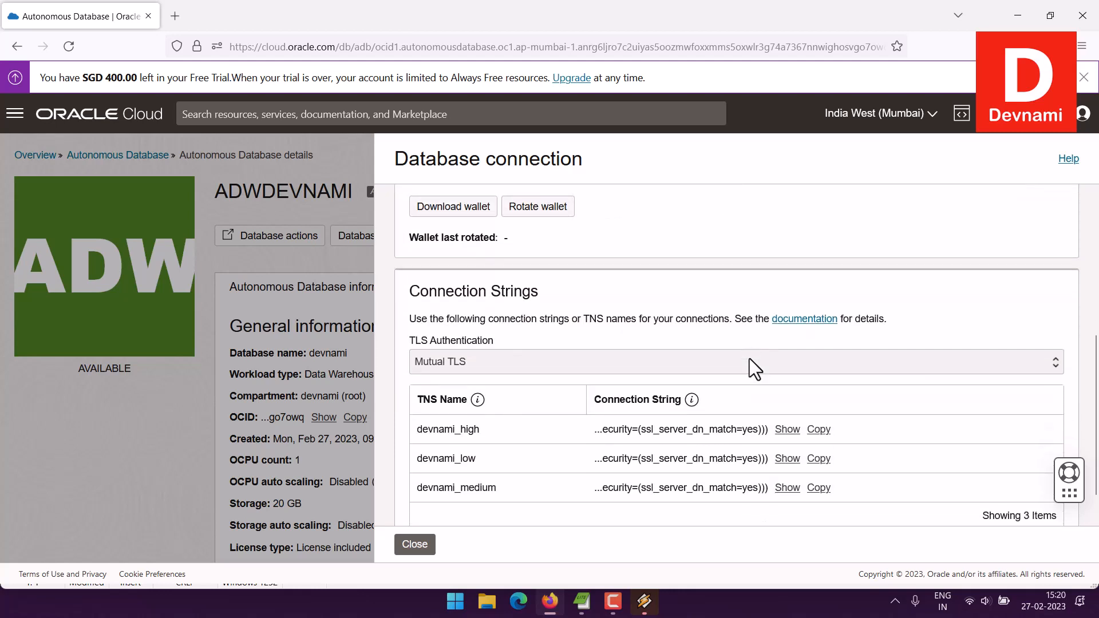
{"action": "left_click_drag", "start_coordinate": [410, 291], "coordinate": [451, 291]}
{"action": "left_click", "coordinate": [547, 293]}
{"action": "scroll", "coordinate": [651, 430], "scroll_direction": "up", "scroll_amount": 1}
{"action": "scroll", "coordinate": [651, 431], "scroll_direction": "up", "scroll_amount": 2}
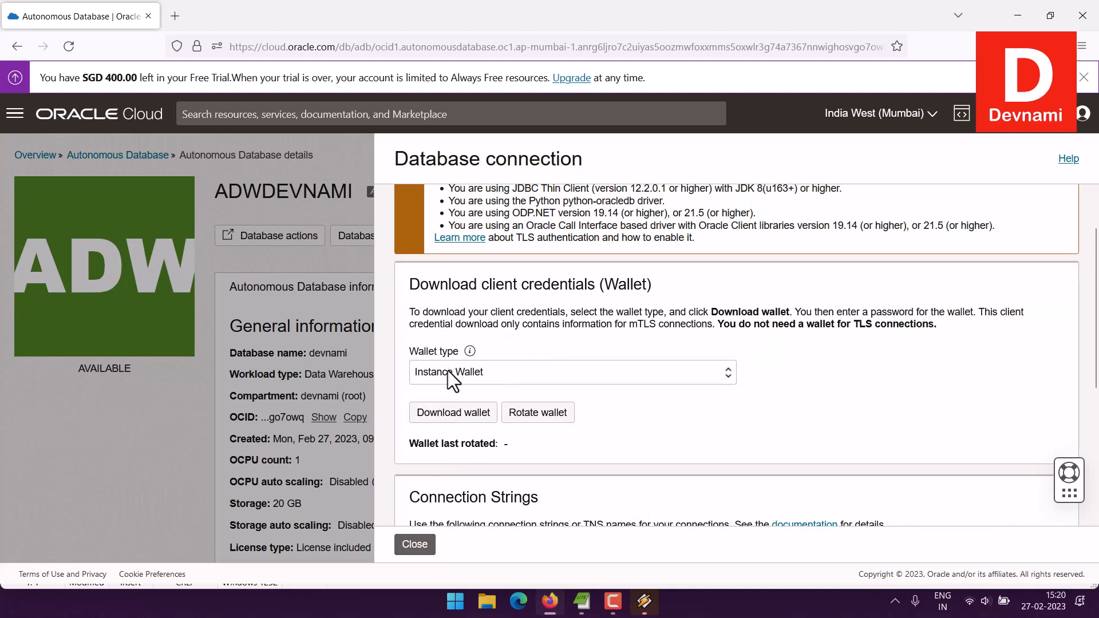
Step: Download the Instance Wallet of the database, entering and confirming a wallet password
{"action": "left_click", "coordinate": [441, 413]}
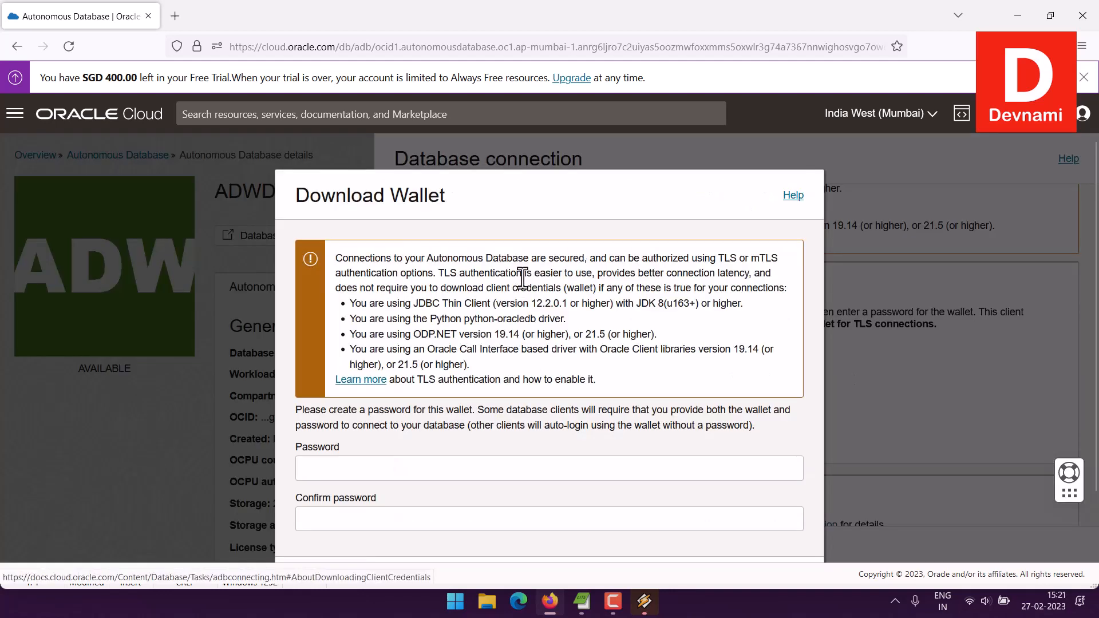
{"action": "scroll", "coordinate": [537, 280], "scroll_direction": "down", "scroll_amount": 2}
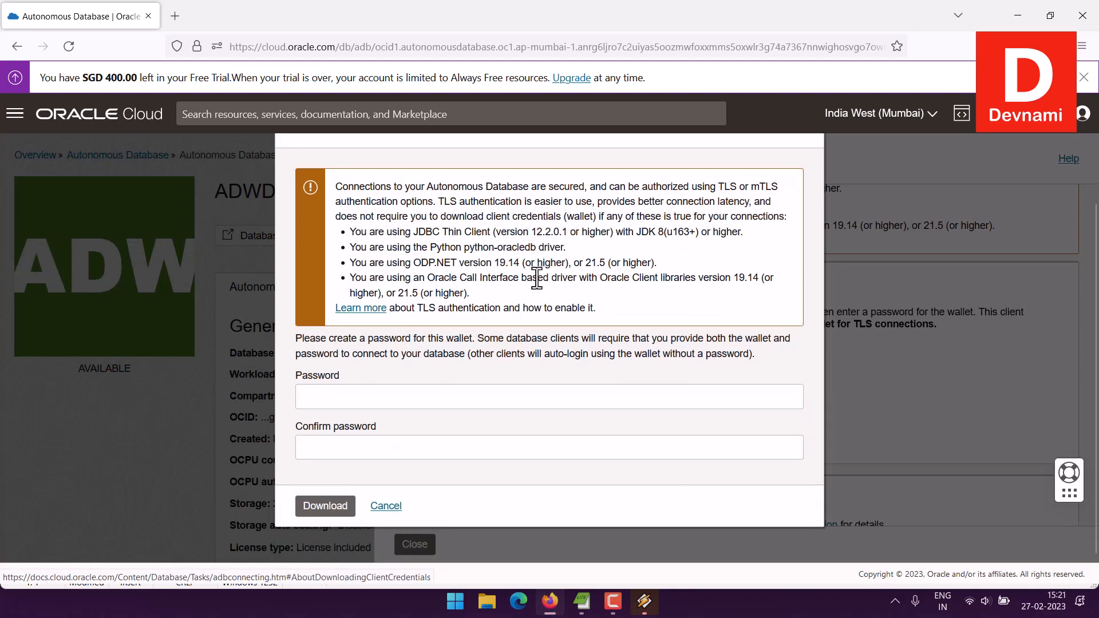
{"action": "left_click", "coordinate": [311, 395]}
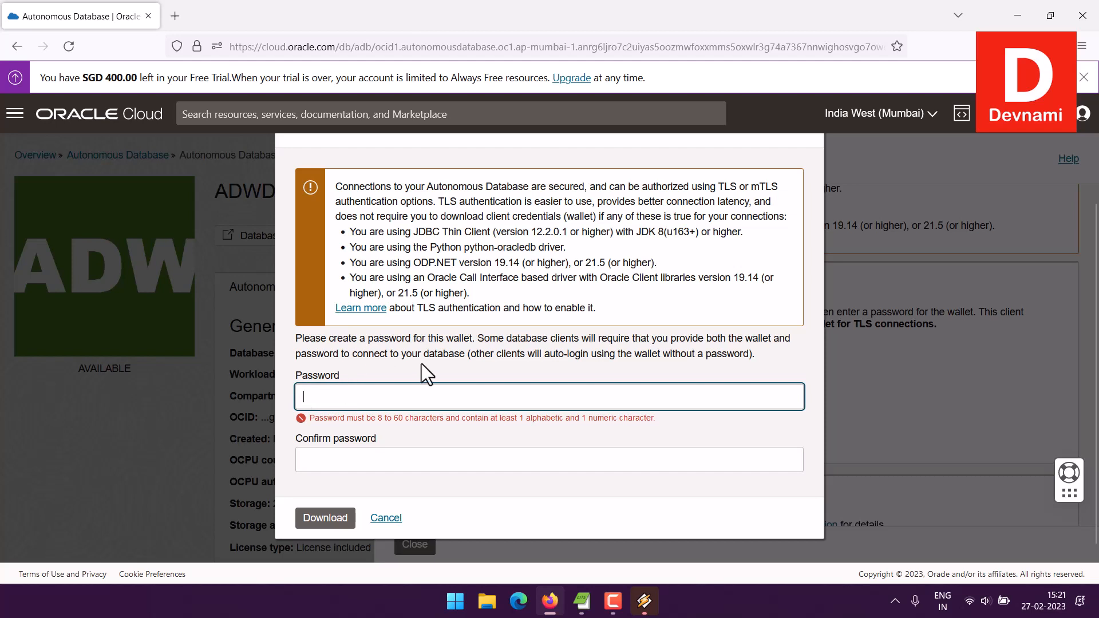
{"action": "key", "text": "ctrl+v"}
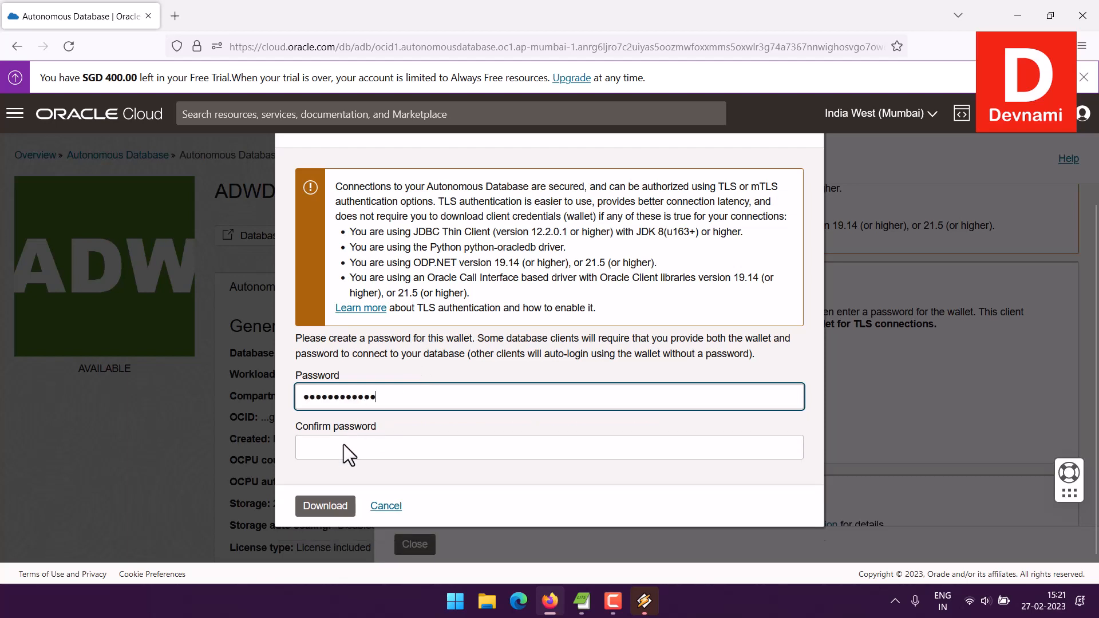
{"action": "left_click", "coordinate": [359, 444]}
{"action": "key", "text": "ctrl+v"}
{"action": "left_click", "coordinate": [421, 366]}
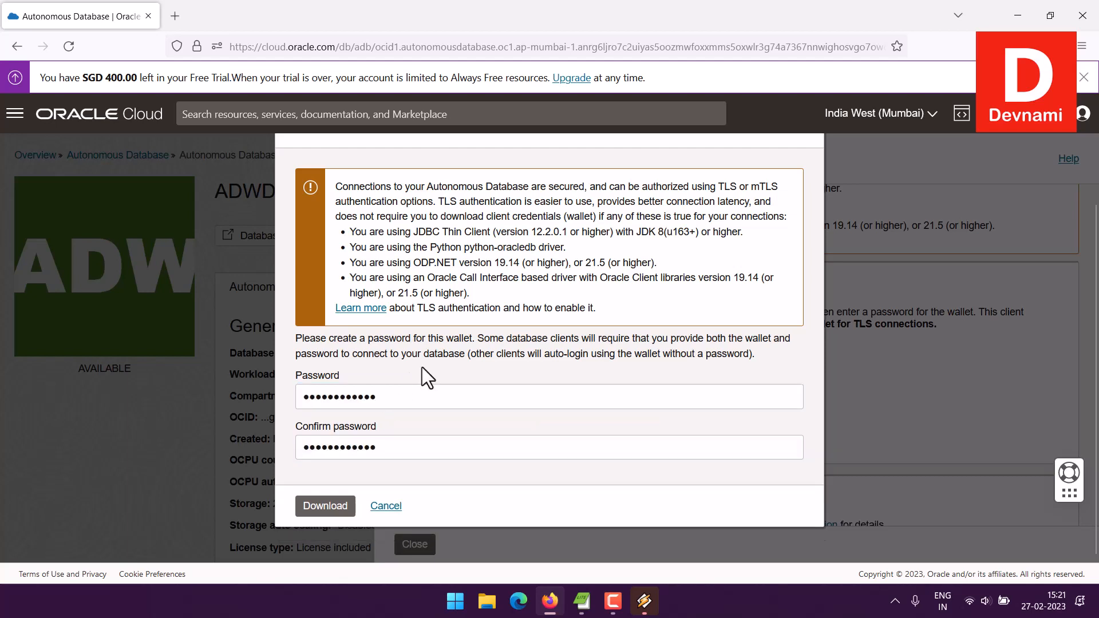
{"action": "left_click", "coordinate": [322, 507]}
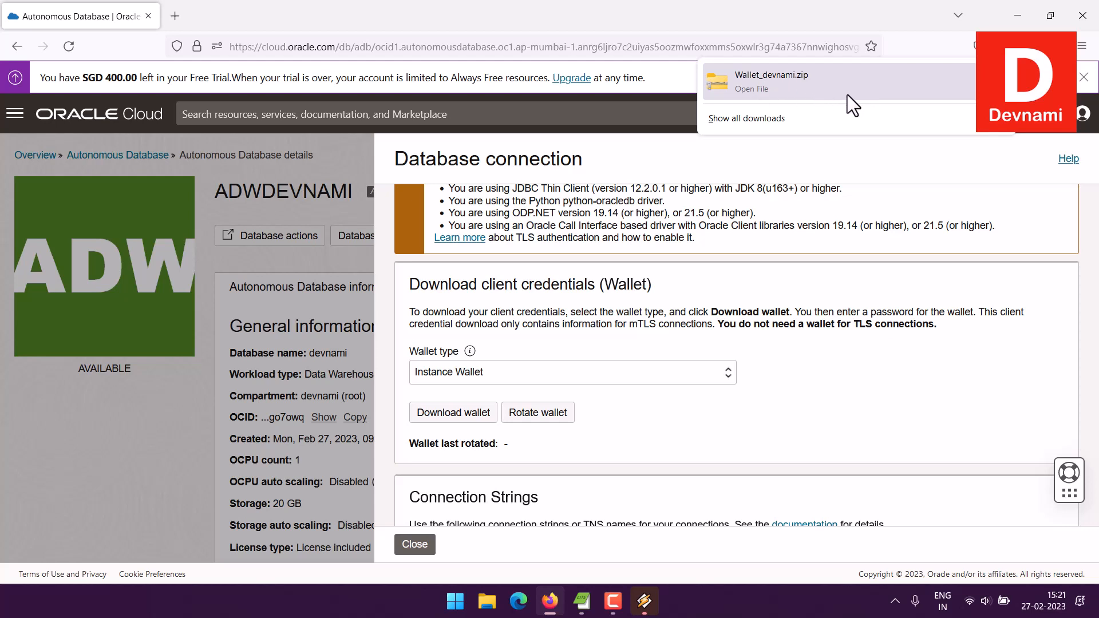
{"action": "left_click", "coordinate": [768, 260]}
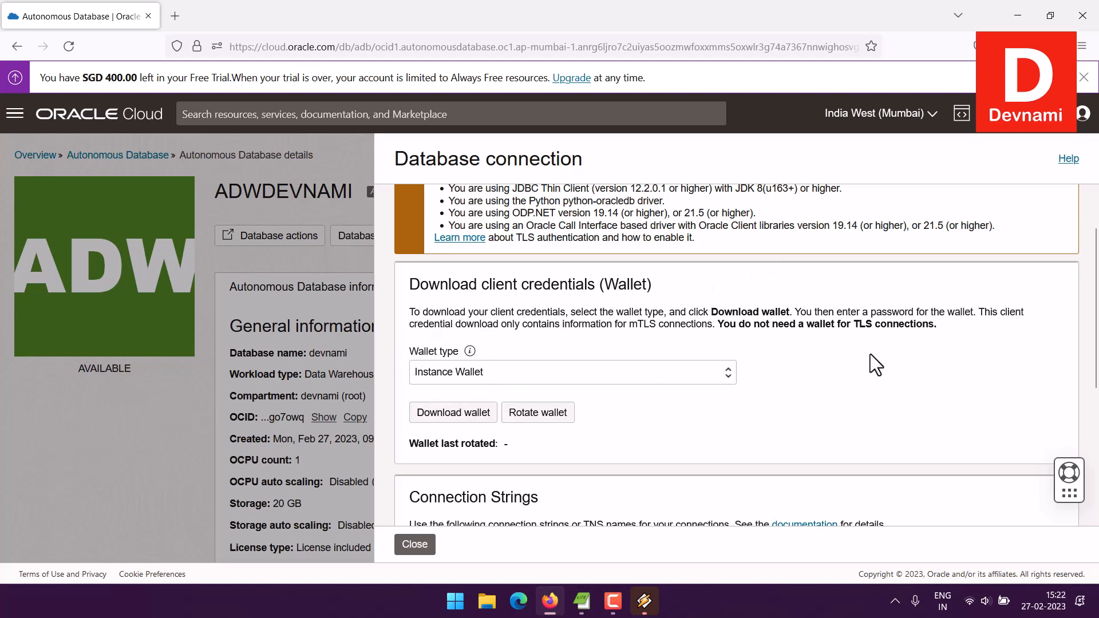
Step: Close the database connection settings and open Database Actions for ADWDEVNAMI
{"action": "scroll", "coordinate": [878, 352], "scroll_direction": "down", "scroll_amount": 4}
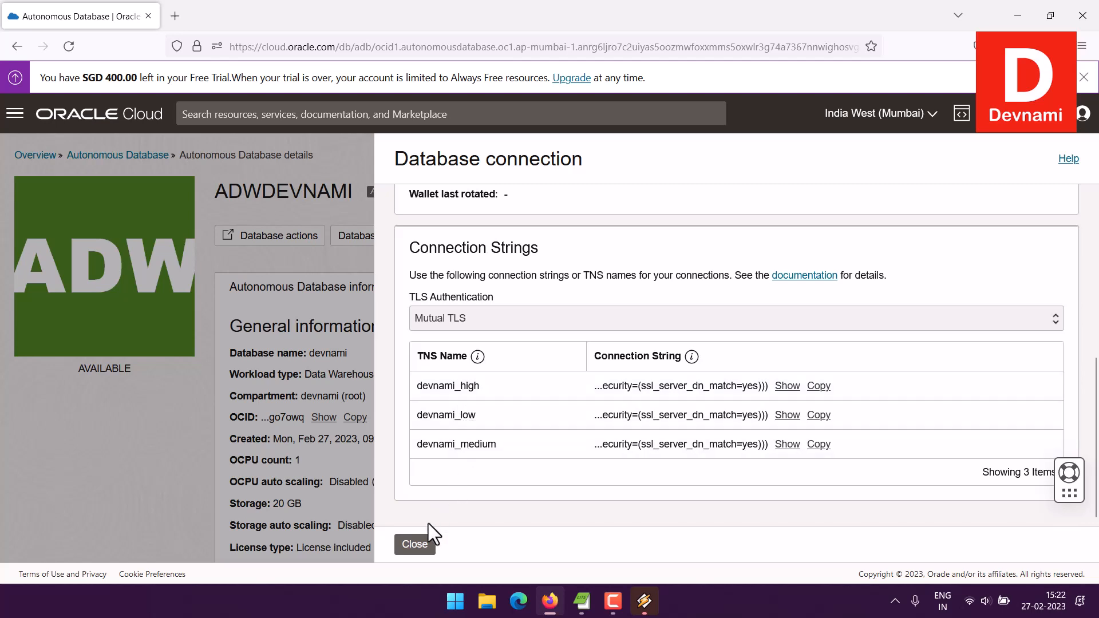
{"action": "left_click", "coordinate": [422, 545]}
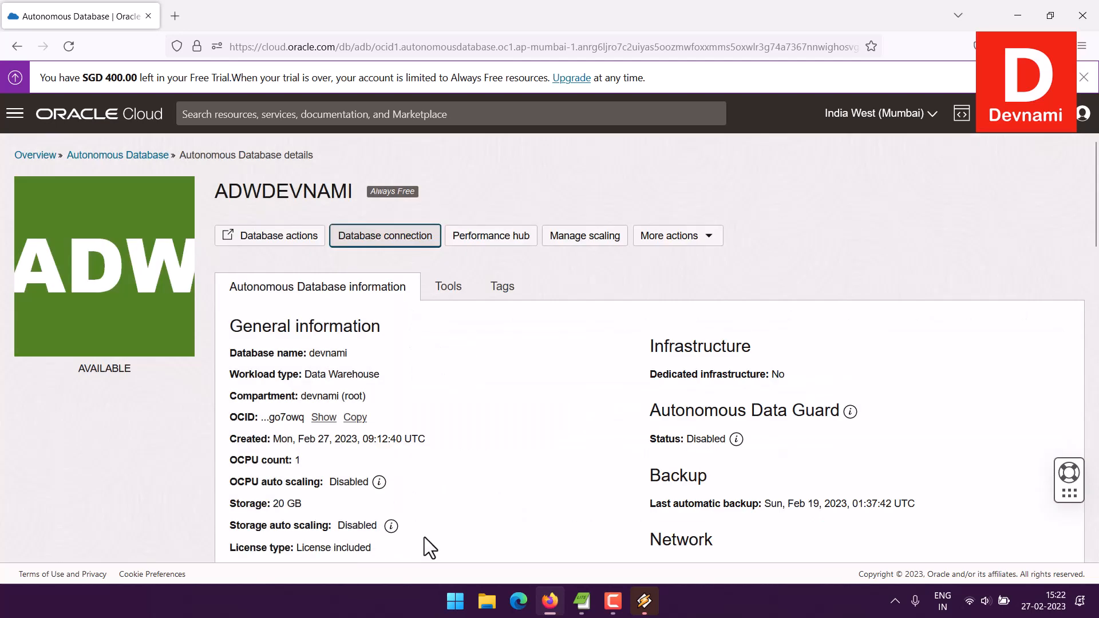
{"action": "left_click", "coordinate": [618, 316]}
{"action": "left_click", "coordinate": [286, 243]}
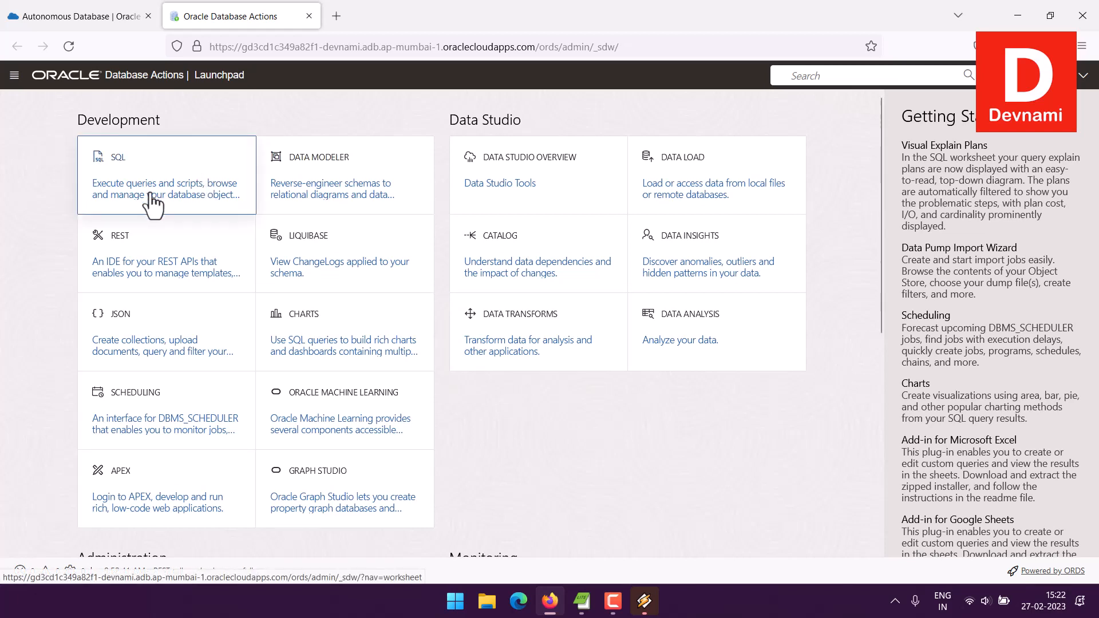
Step: Open the Download Client Credentials (Wallet) dialog in Database Actions and read its explanation of secure connections
{"action": "mouse_move", "coordinate": [154, 205]}
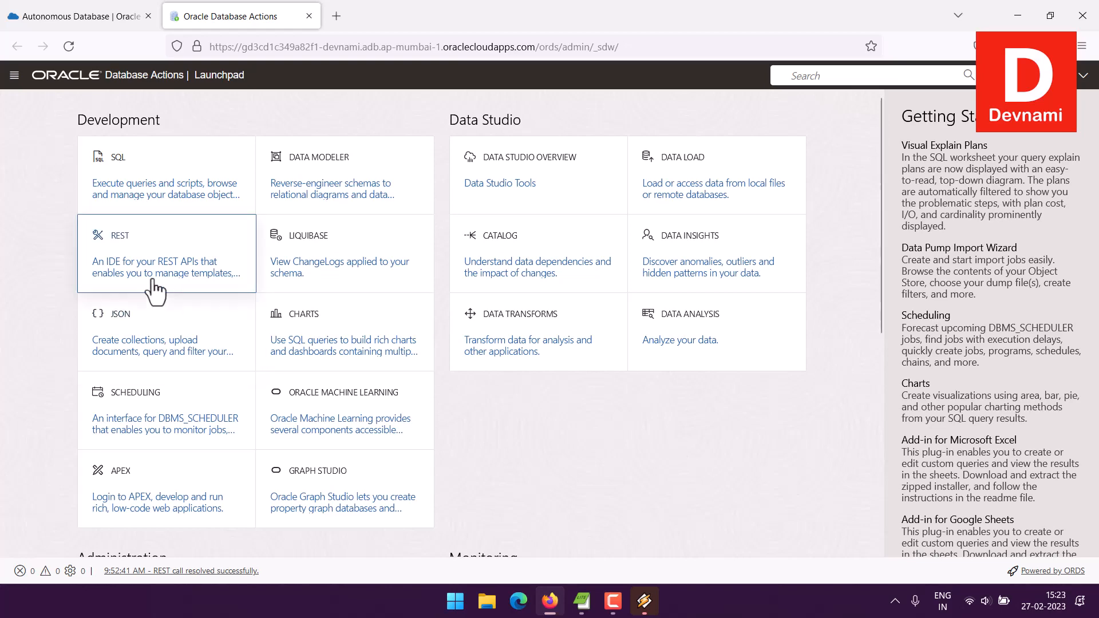
{"action": "left_click", "coordinate": [12, 81]}
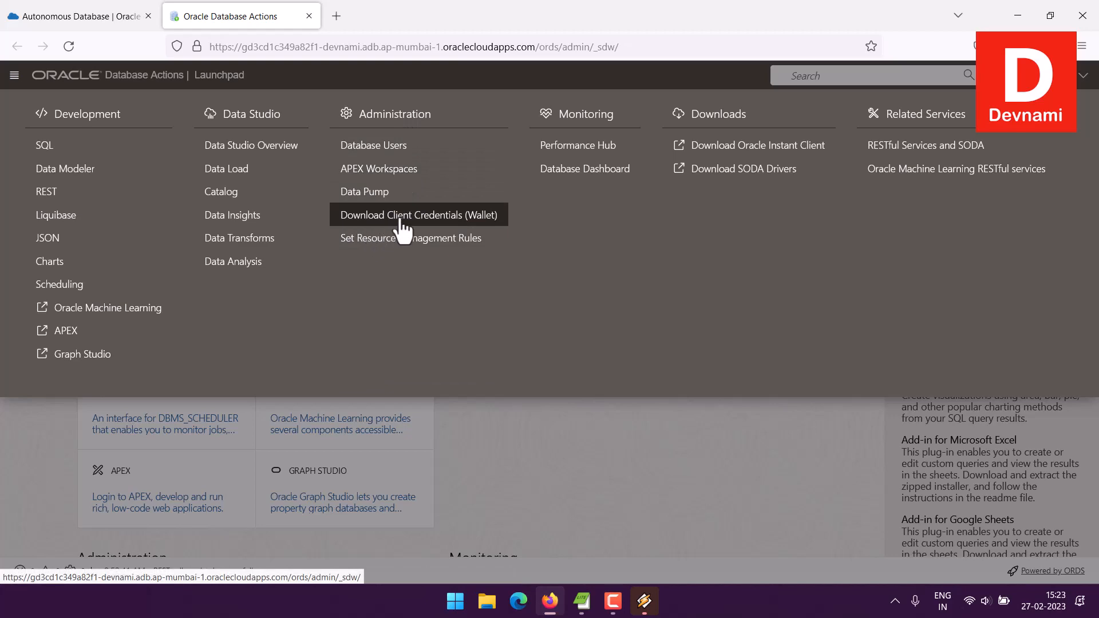
{"action": "left_click", "coordinate": [437, 221]}
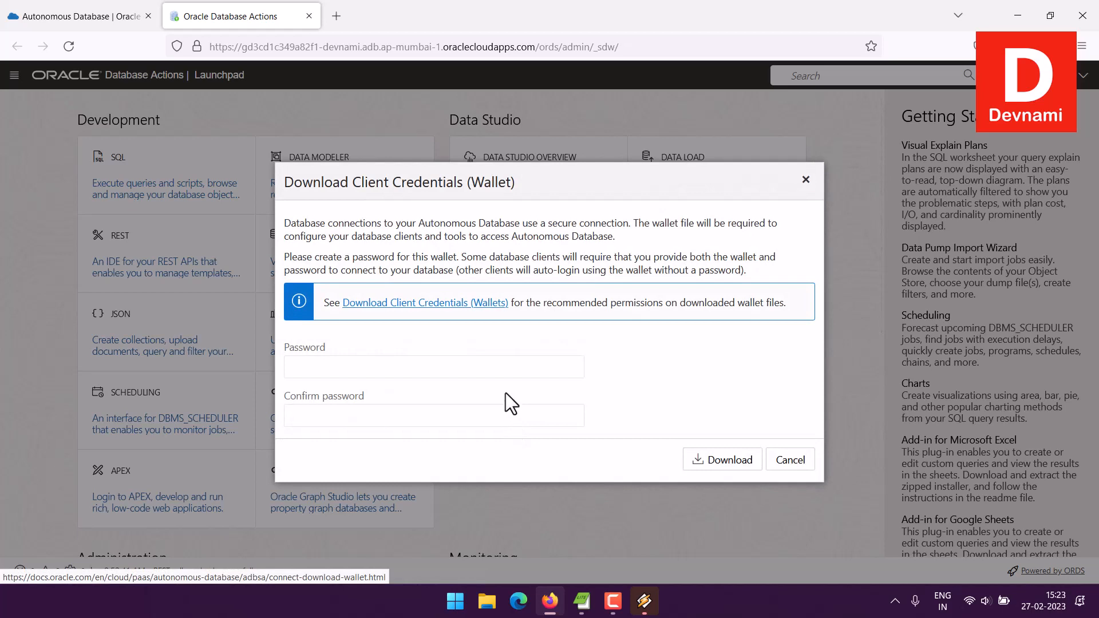
{"action": "left_click_drag", "start_coordinate": [286, 225], "coordinate": [658, 248]}
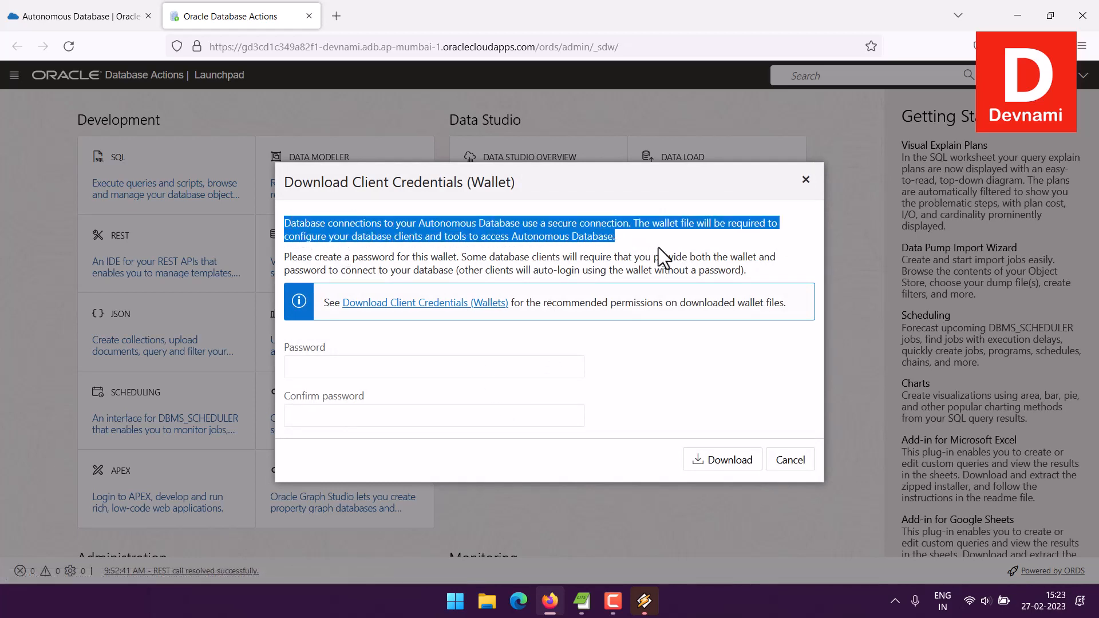
{"action": "left_click", "coordinate": [661, 248]}
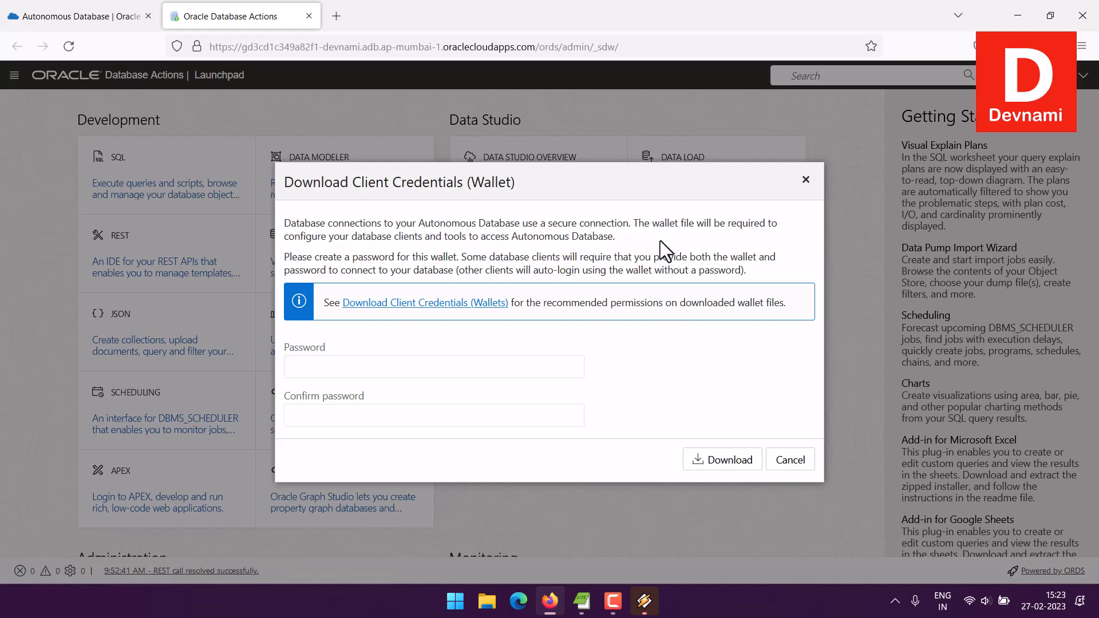
Step: Enter and confirm the wallet password and download the client credentials wallet from Database Actions
{"action": "left_click", "coordinate": [407, 373]}
{"action": "key", "text": "ctrl+v"}
{"action": "left_click", "coordinate": [359, 414]}
{"action": "key", "text": "ctrl+v"}
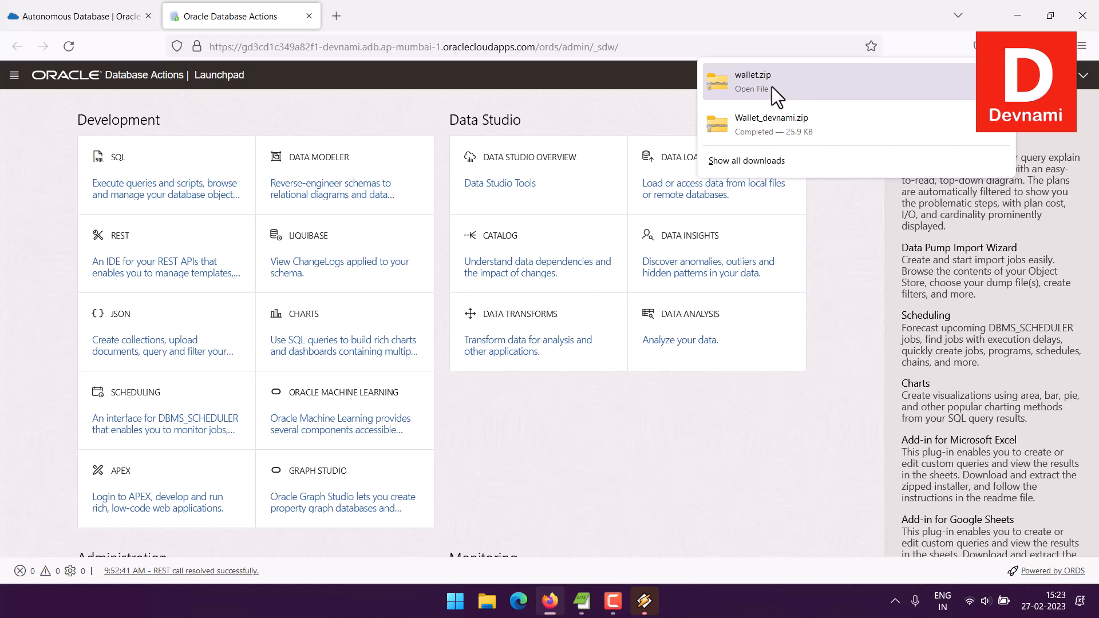
{"action": "left_click", "coordinate": [800, 425]}
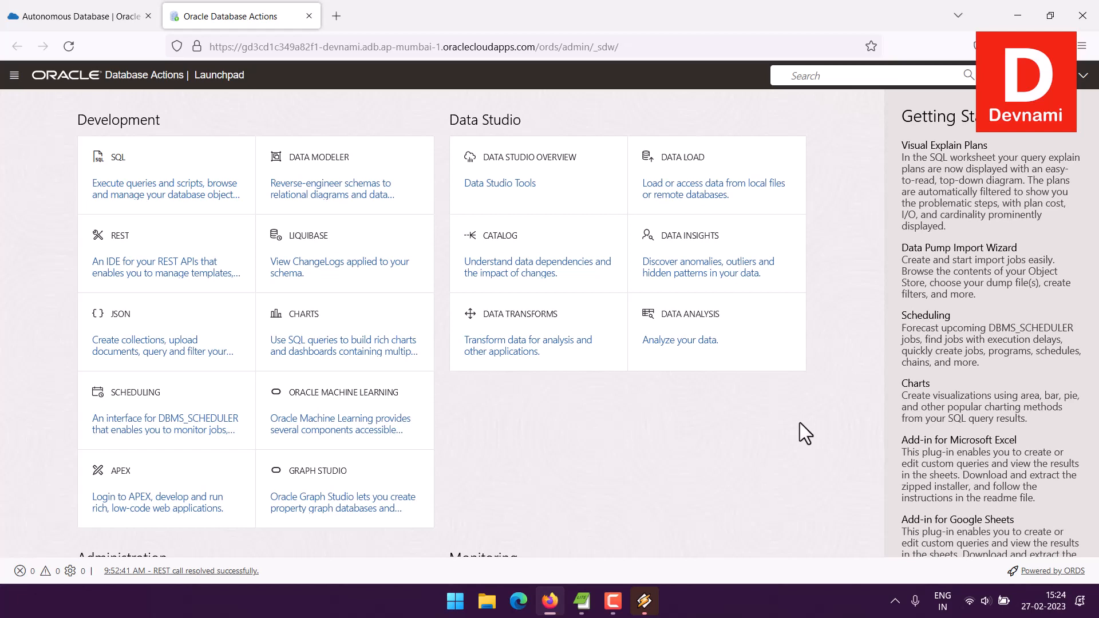
Step: Return to the ADWDEVNAMI details page and inspect the Administrator password dialog without changing the password
{"action": "left_click", "coordinate": [73, 18]}
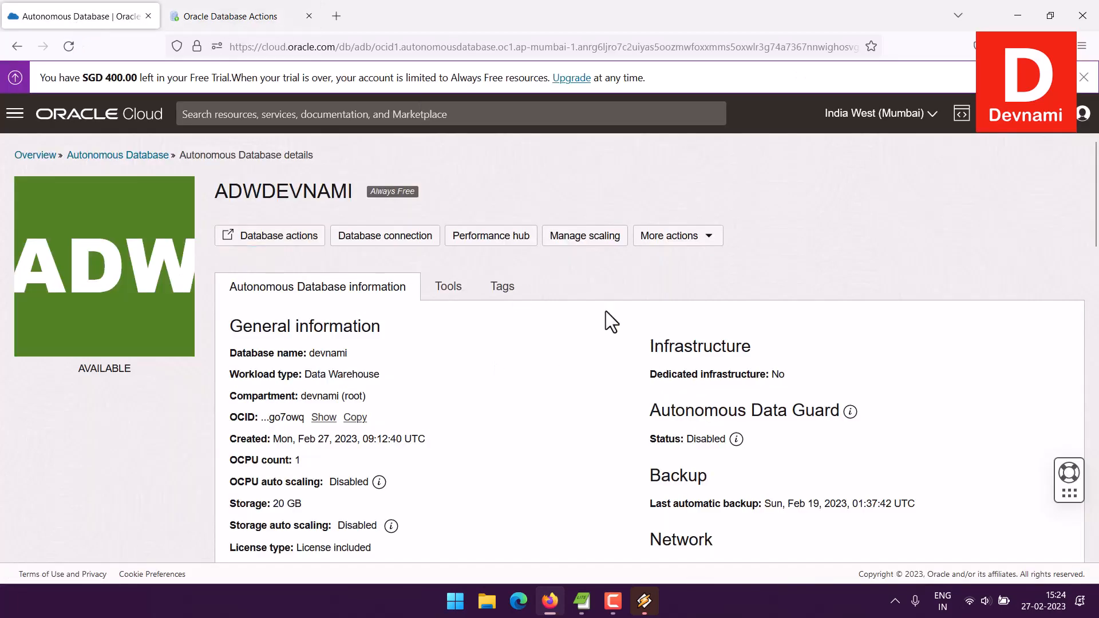
{"action": "scroll", "coordinate": [605, 307], "scroll_direction": "down", "scroll_amount": 2}
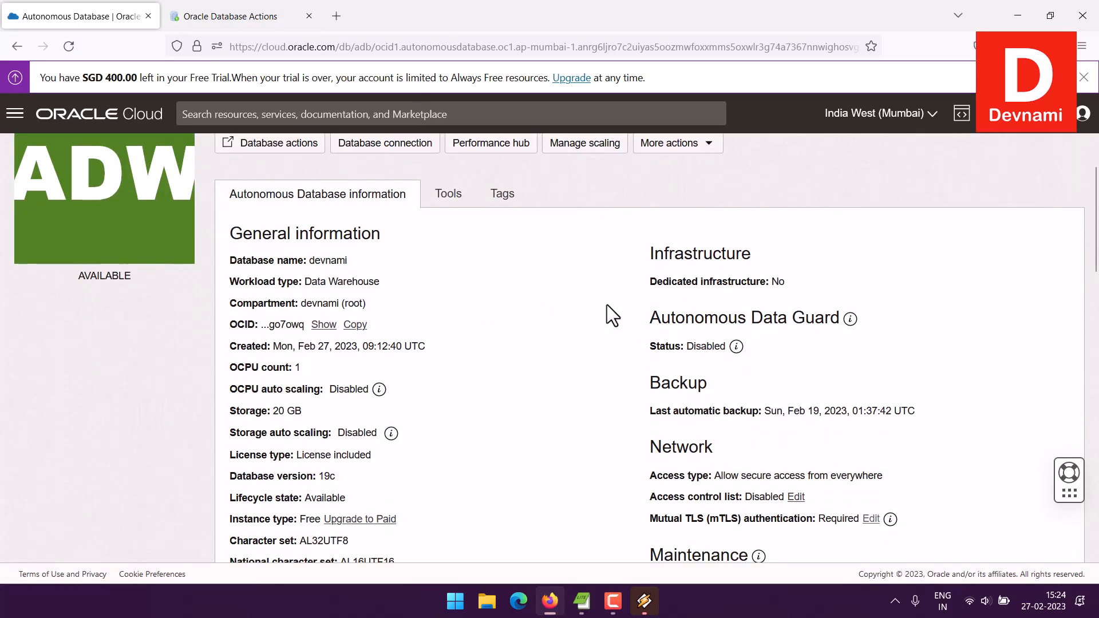
{"action": "scroll", "coordinate": [607, 305], "scroll_direction": "up", "scroll_amount": 2}
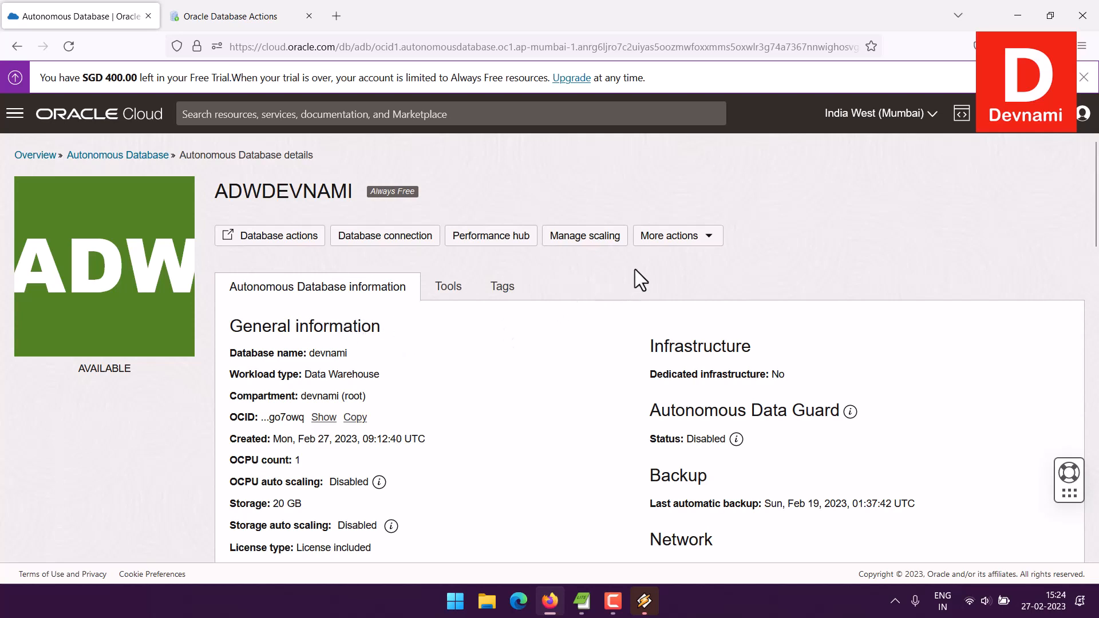
{"action": "left_click", "coordinate": [668, 239]}
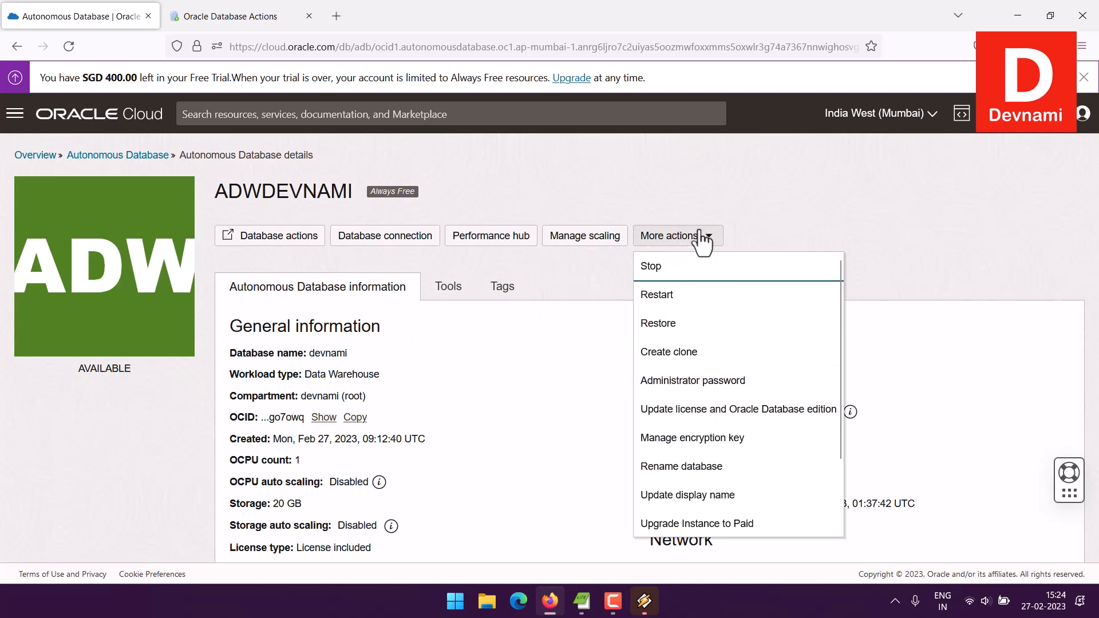
{"action": "left_click", "coordinate": [690, 382]}
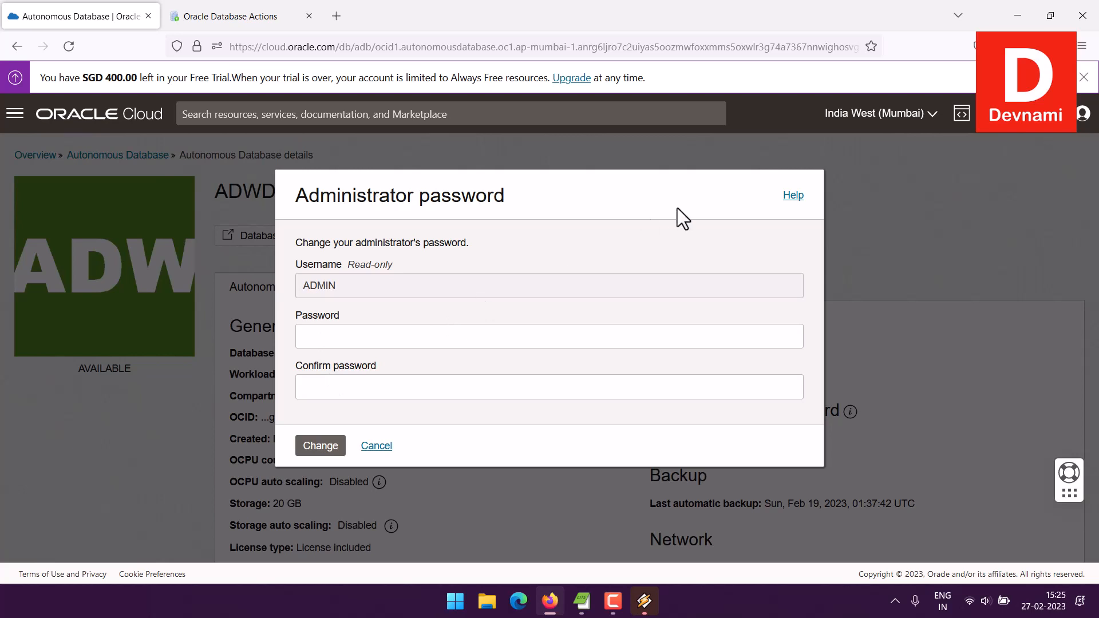
{"action": "left_click", "coordinate": [376, 447]}
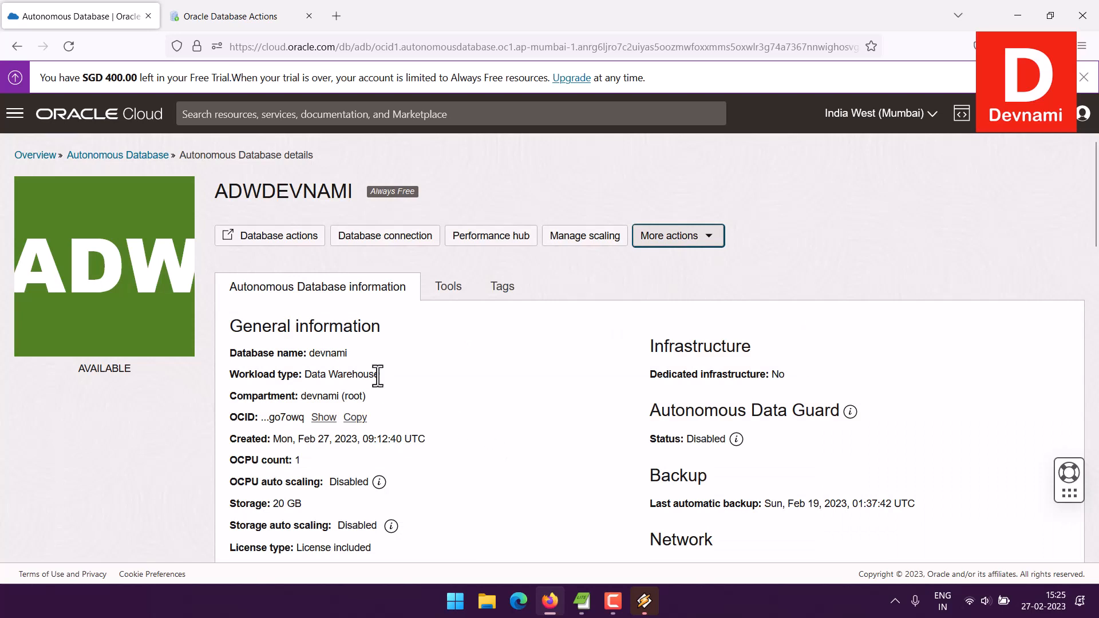
Step: Review the wallet download options in the database connection settings again and close them
{"action": "left_click", "coordinate": [386, 239]}
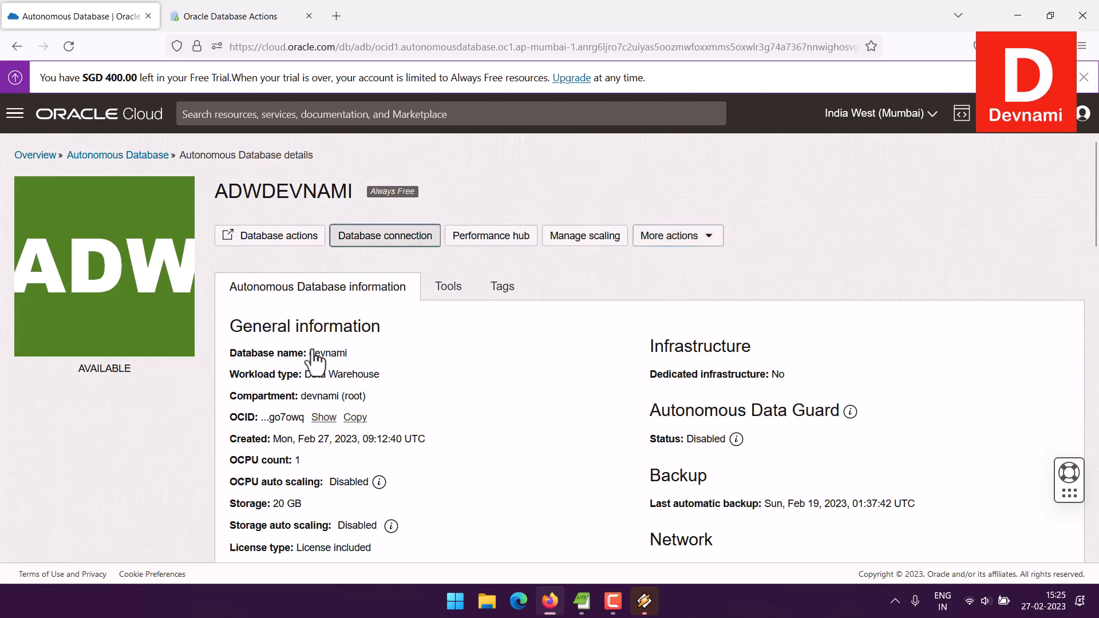
{"action": "scroll", "coordinate": [866, 355], "scroll_direction": "down", "scroll_amount": 2}
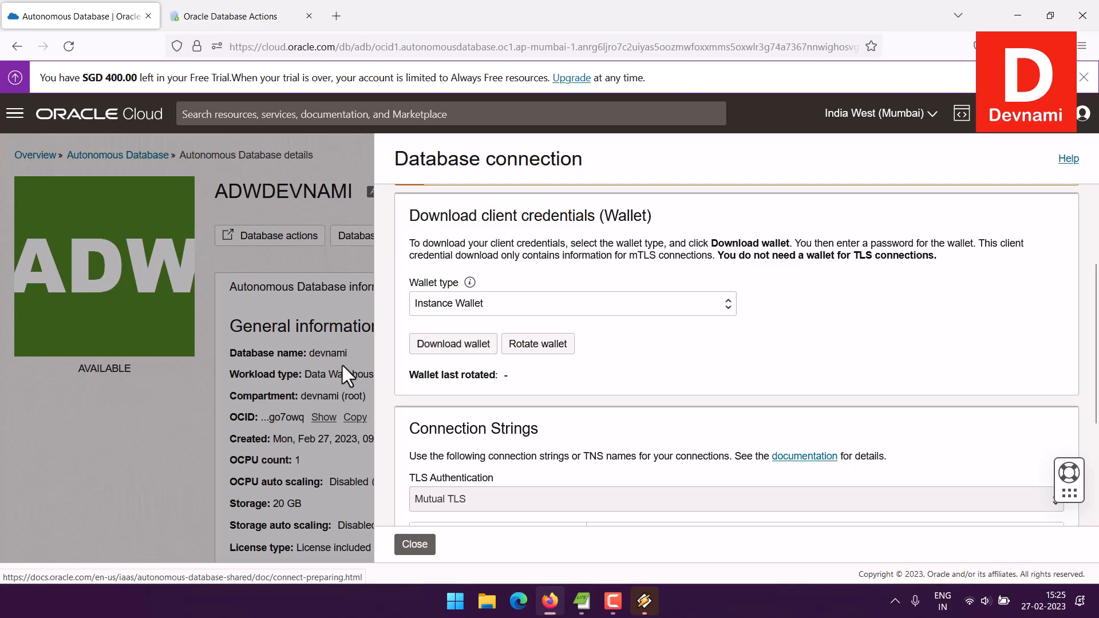
{"action": "left_click", "coordinate": [346, 341]}
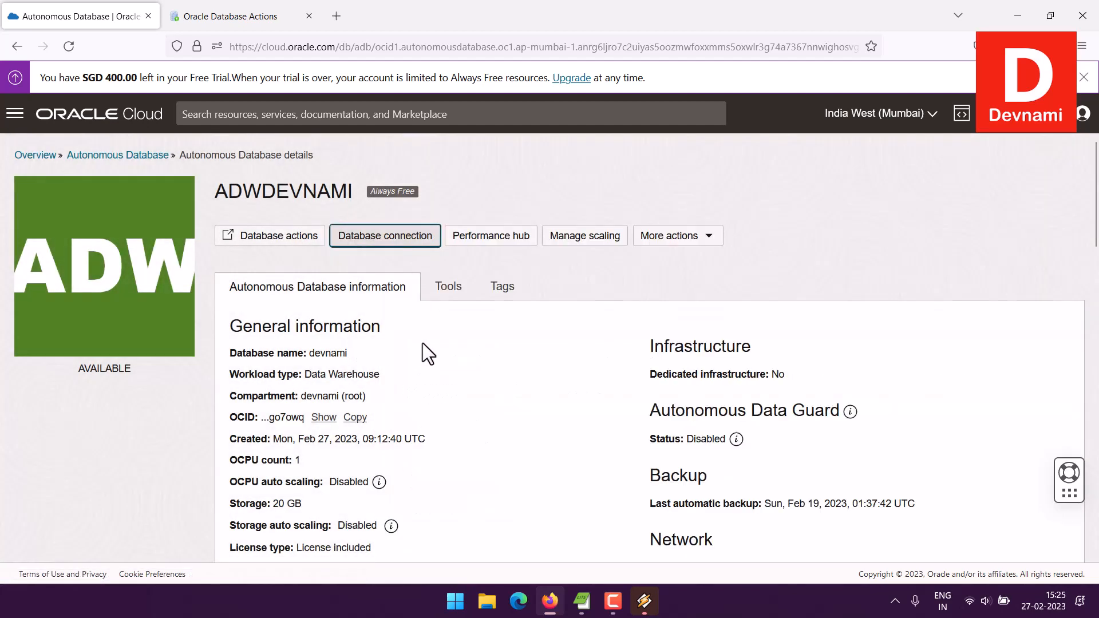